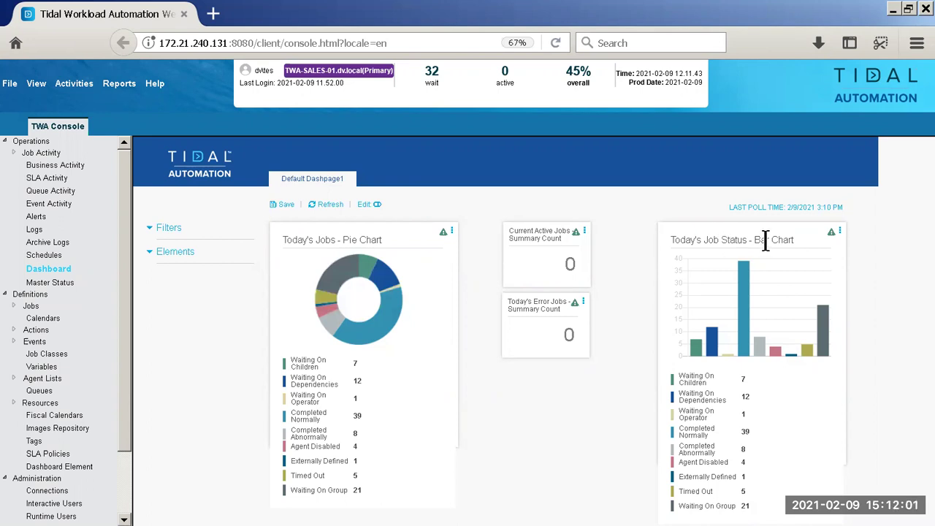
# - Examine the dashboard's filter options and the list of available dashboard elements
pyautogui.click(149, 230)
pyautogui.click(150, 230)
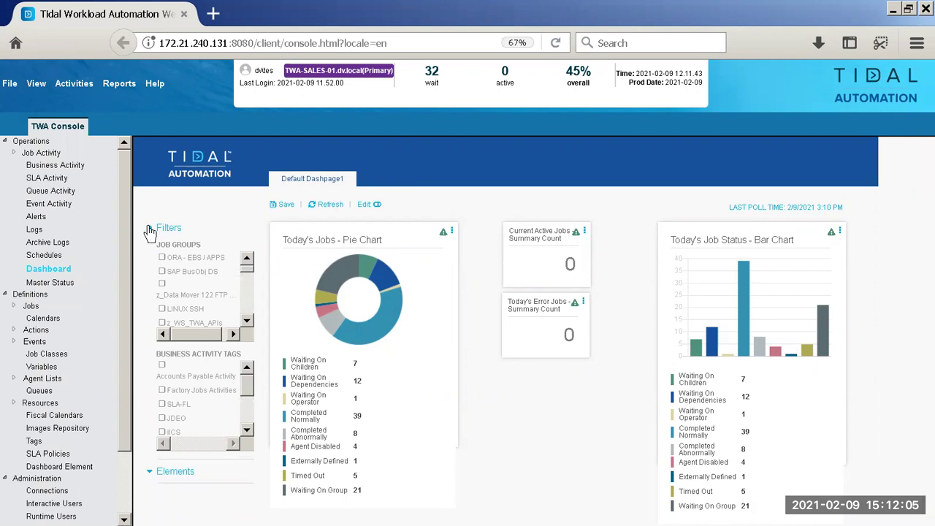
pyautogui.click(149, 253)
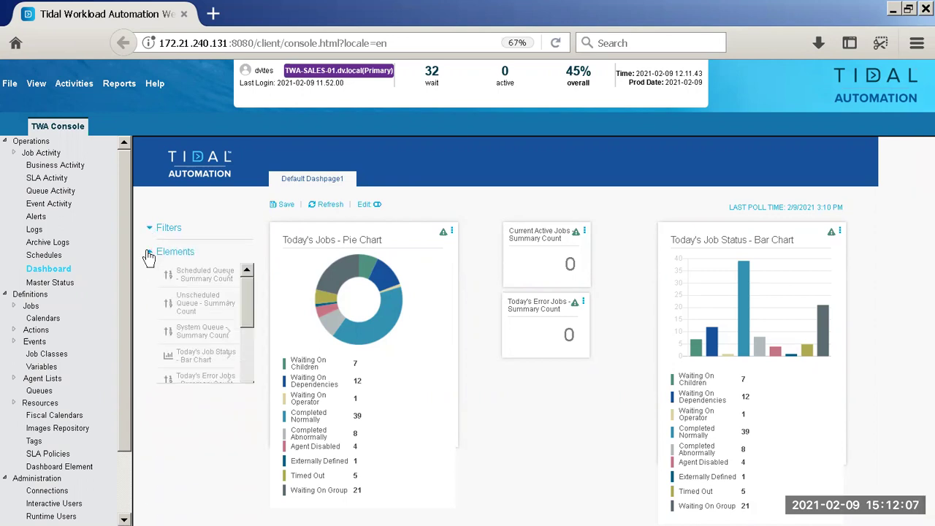
pyautogui.moveTo(252, 300); pyautogui.dragTo(247, 353)
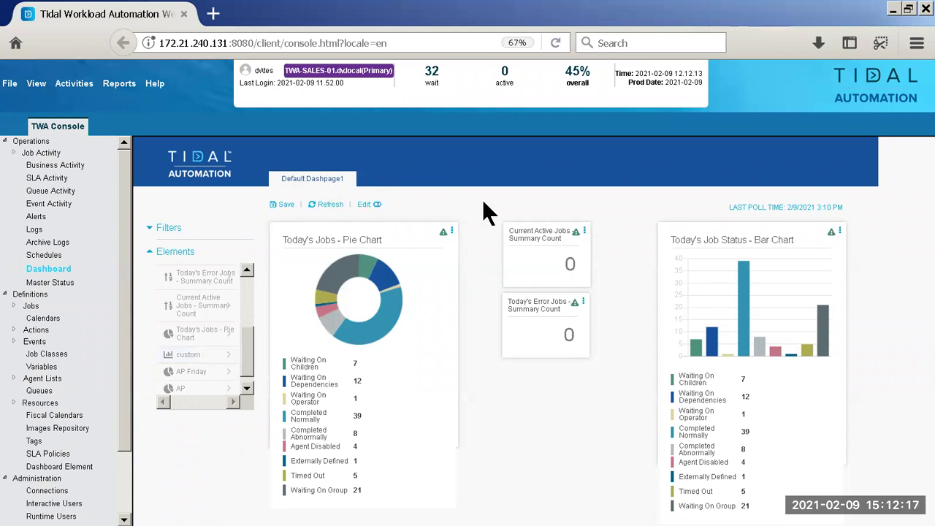
# - Open Job Activity, check the child jobs of the "! Hybrid --" group, and expand the "! Hybrid ---" group
pyautogui.click(42, 154)
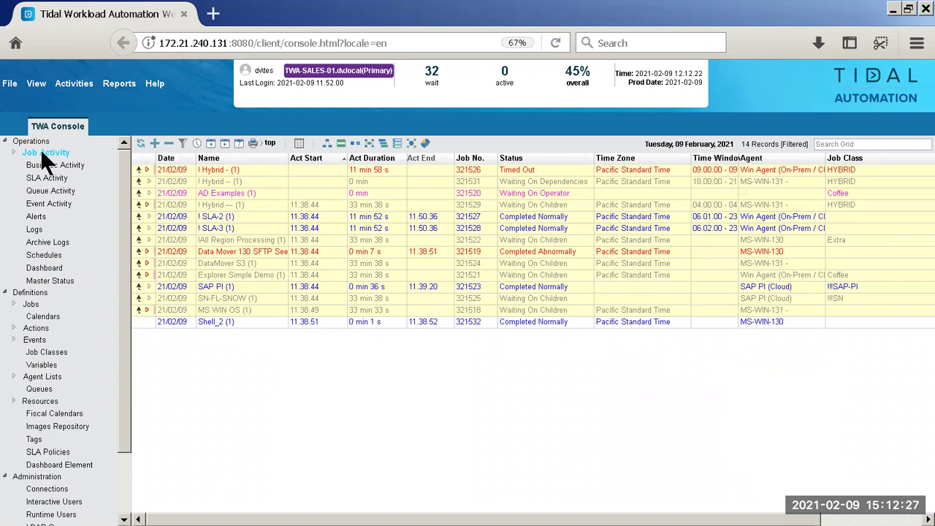
pyautogui.click(148, 182)
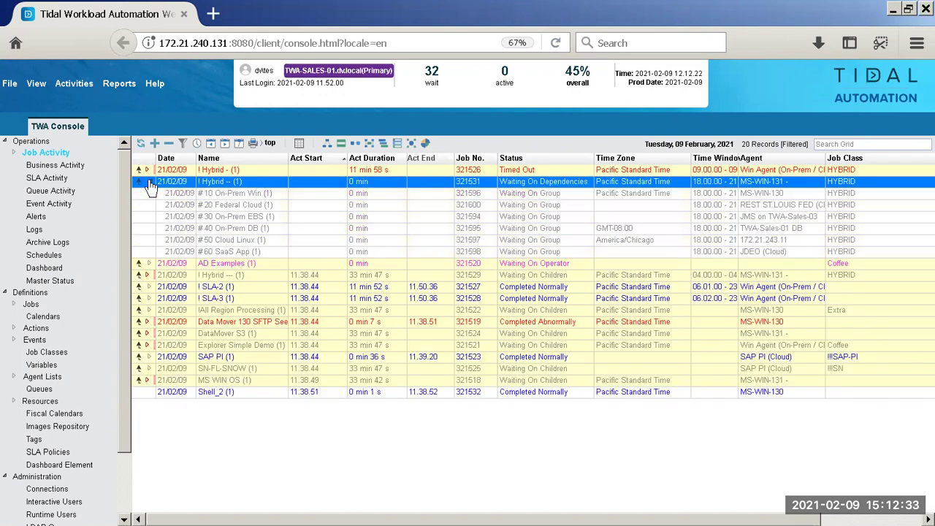
pyautogui.click(148, 182)
pyautogui.click(149, 206)
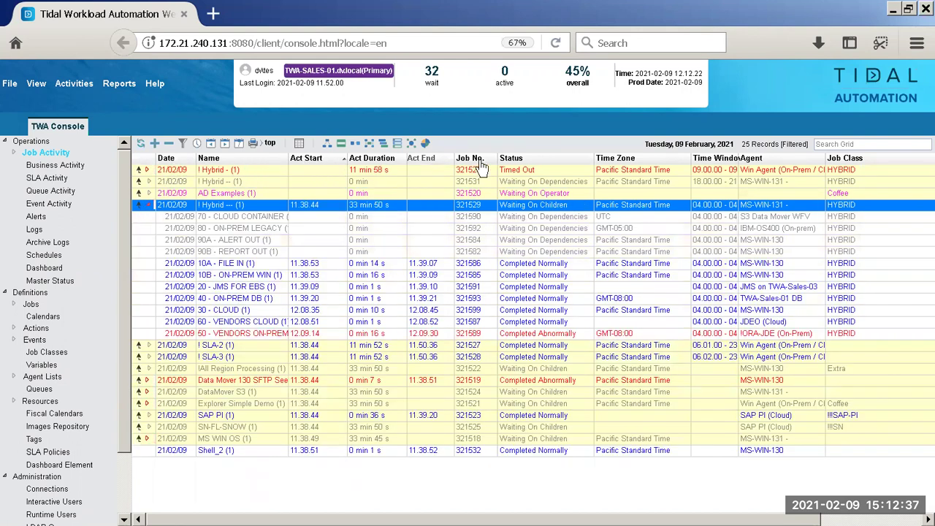
# - View the column options in the Job Activity preferences and close them without changes
pyautogui.click(41, 82)
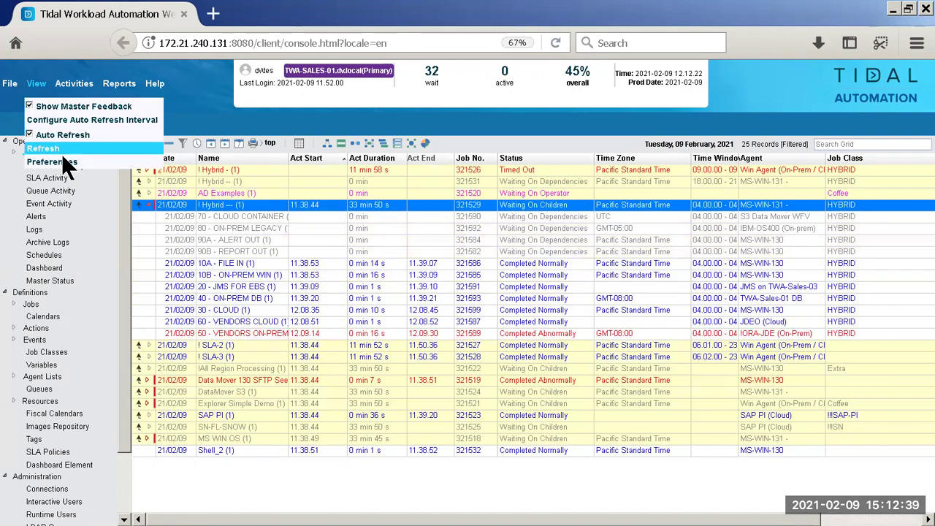
pyautogui.click(60, 158)
pyautogui.moveTo(564, 270); pyautogui.dragTo(569, 252)
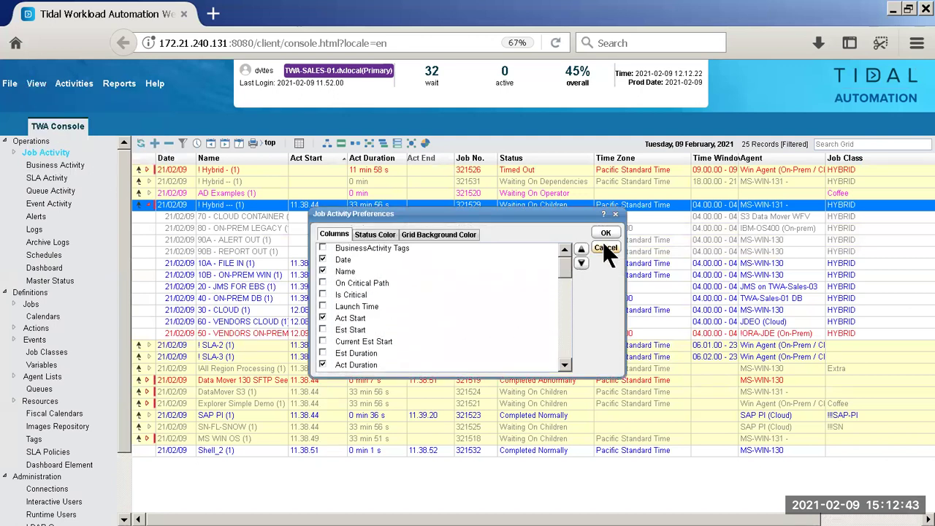
pyautogui.click(605, 247)
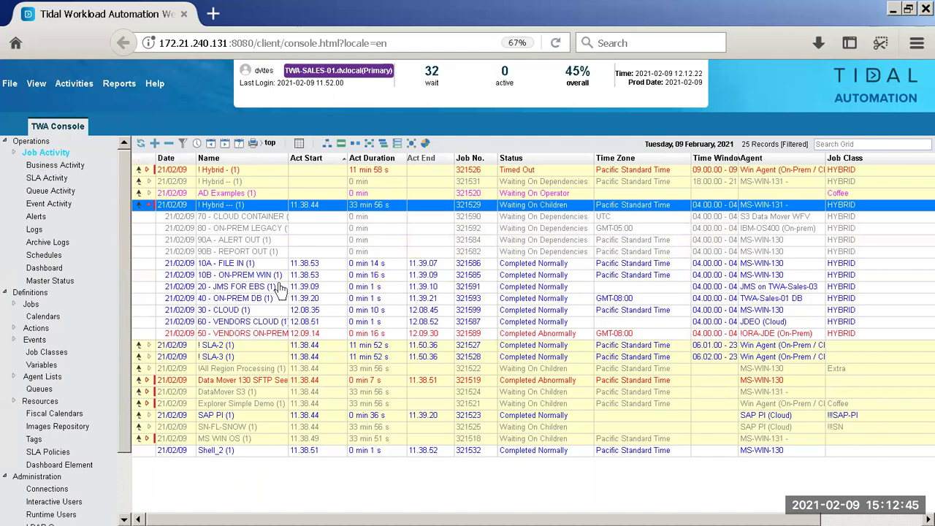
# - View the PERT diagram of the "! Hybrid ---" job group, enlarged for reading, and return to the job grid
pyautogui.click(339, 142)
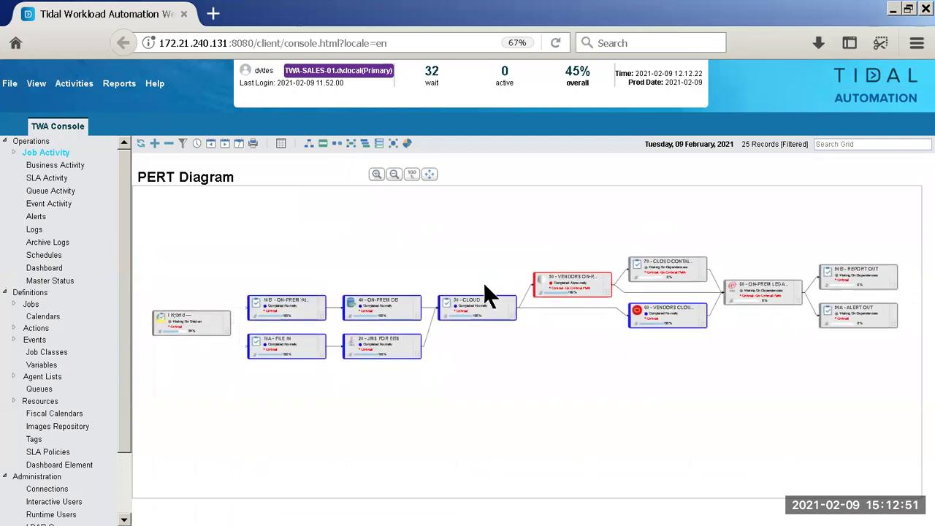
pyautogui.scroll(3, 483, 282)
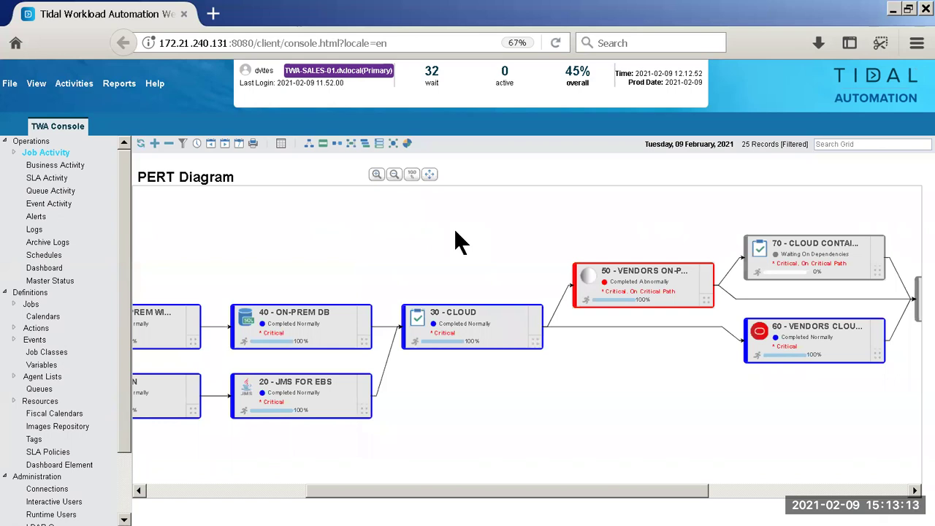
pyautogui.click(280, 142)
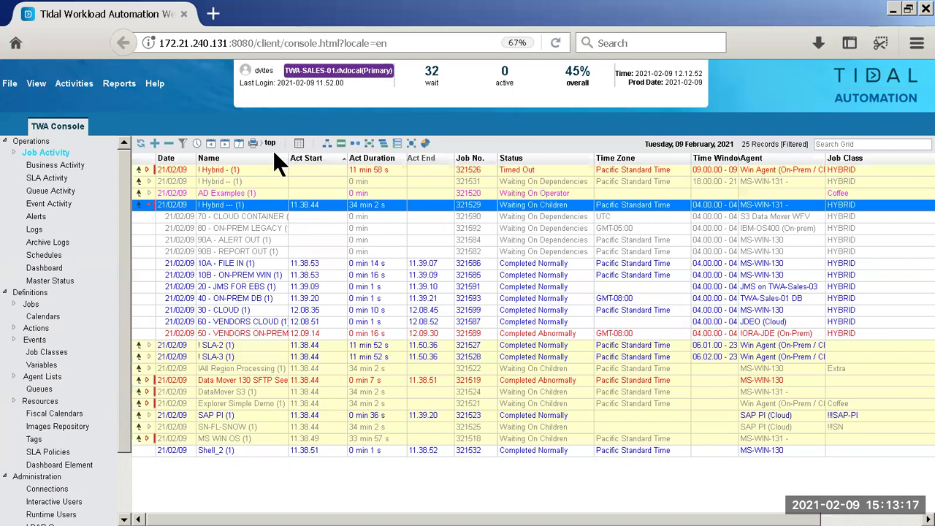
# - Sort the job activity by name and view the Critical Path Diagram for the "70 - CLOUD CONTAINER" job's workflow, returning to the grid
pyautogui.click(265, 159)
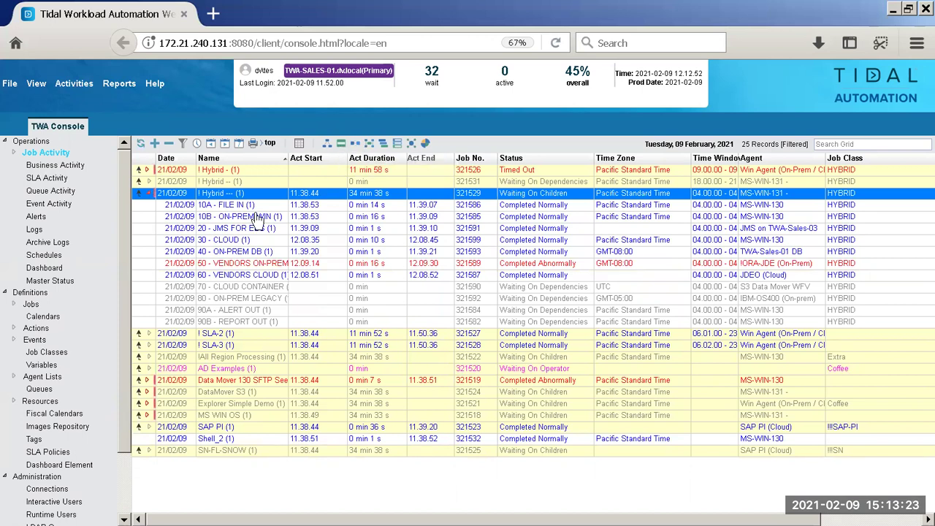
pyautogui.click(247, 288)
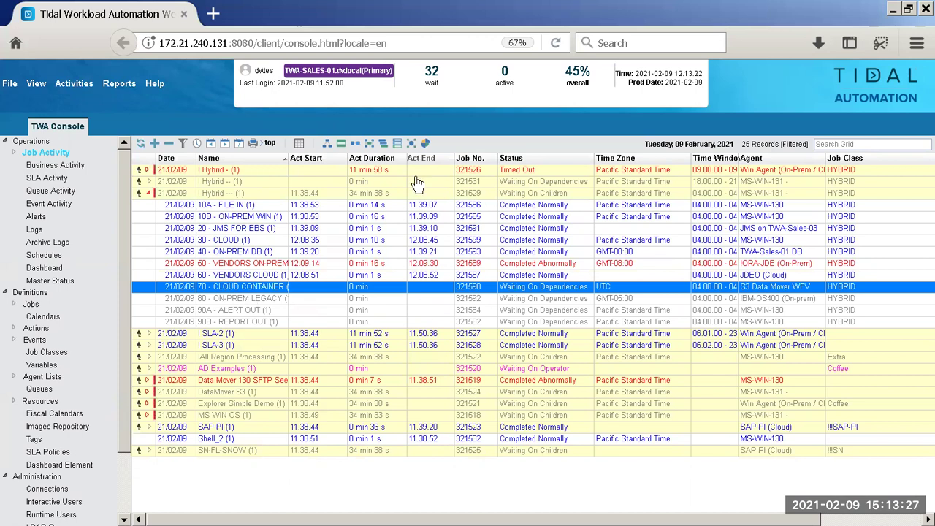
pyautogui.click(358, 145)
pyautogui.click(413, 177)
pyautogui.moveTo(685, 490)
pyautogui.mouseDown()
pyautogui.moveTo(797, 490)
pyautogui.moveTo(676, 490)
pyautogui.mouseUp()
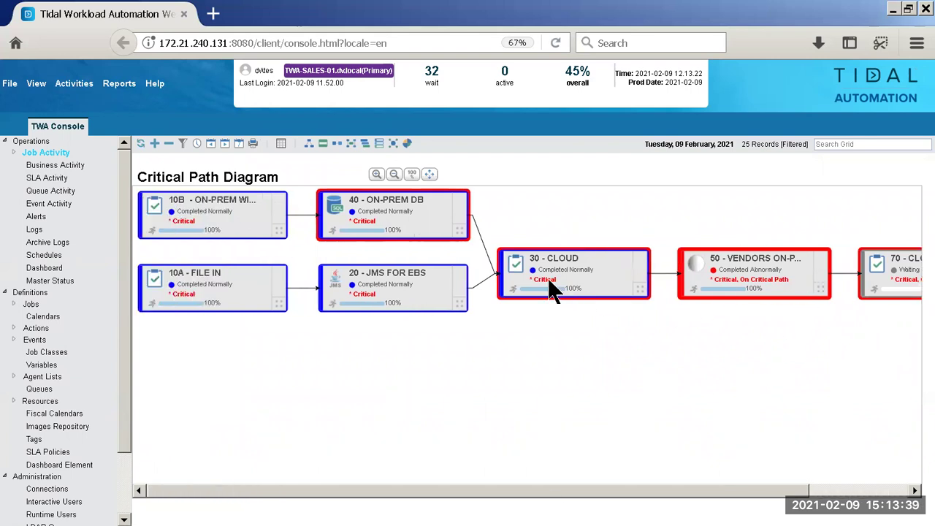
pyautogui.click(278, 142)
# - Expand the "! SLA-2" job group, view its Gantt chart, and return to the job grid
pyautogui.click(250, 197)
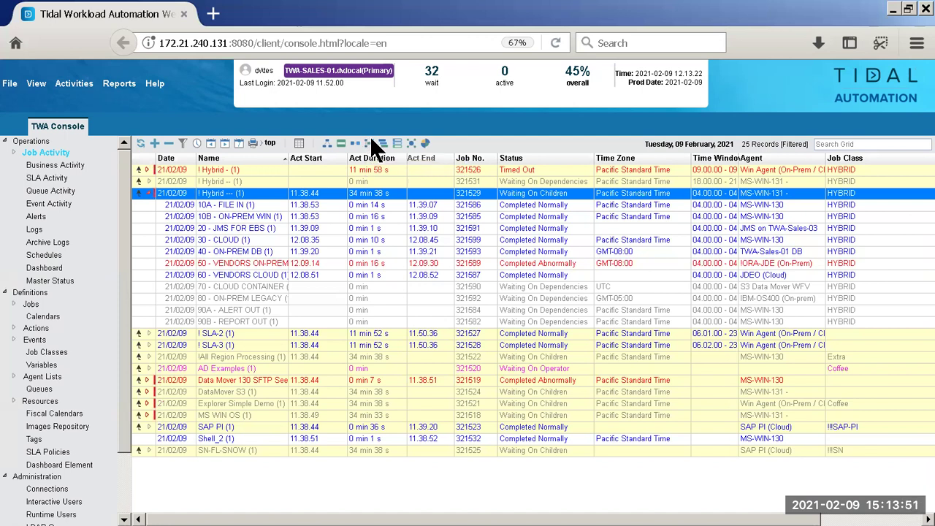
pyautogui.click(149, 335)
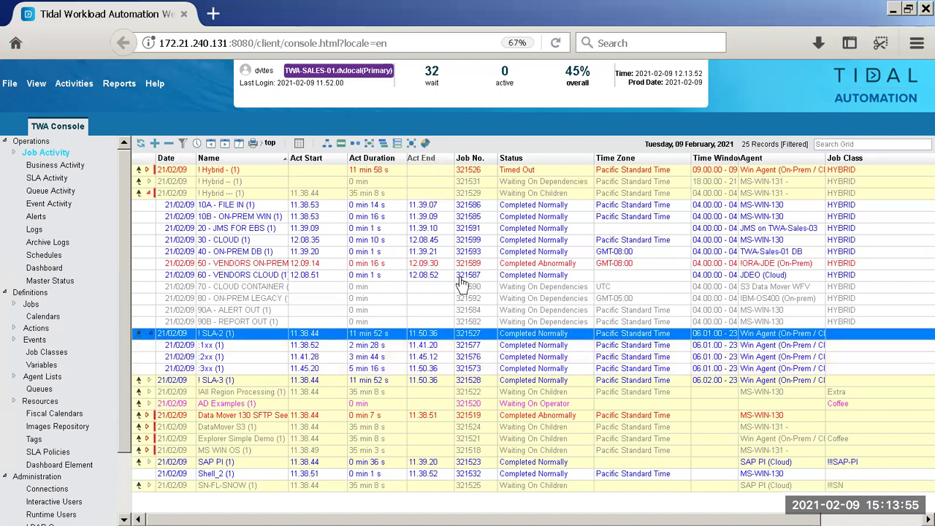
pyautogui.click(383, 143)
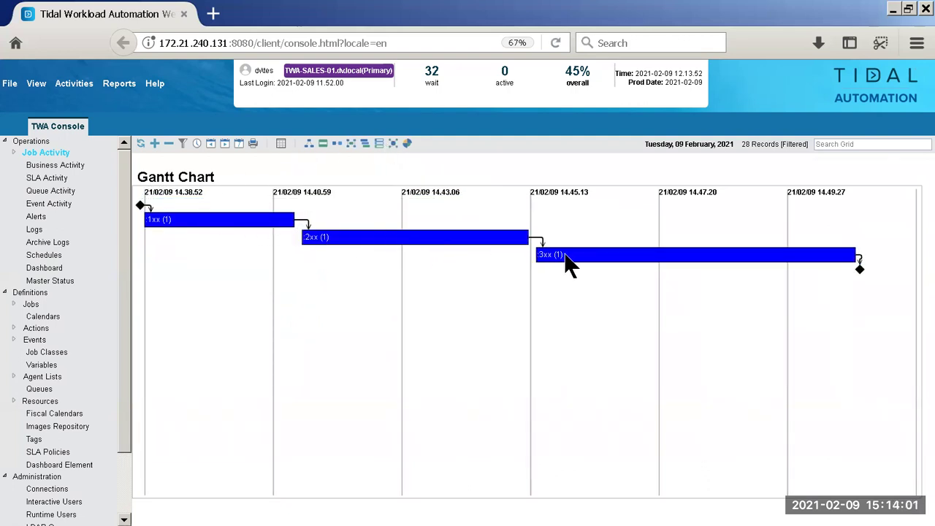
pyautogui.click(282, 145)
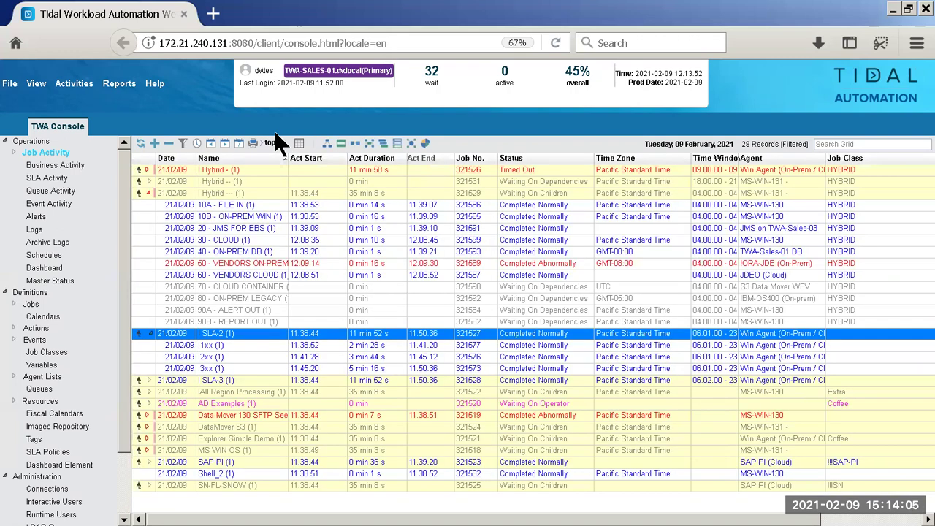
# - View the "! Hybrid ---" group's jobs on the Status Board and return to the job grid
pyautogui.click(252, 194)
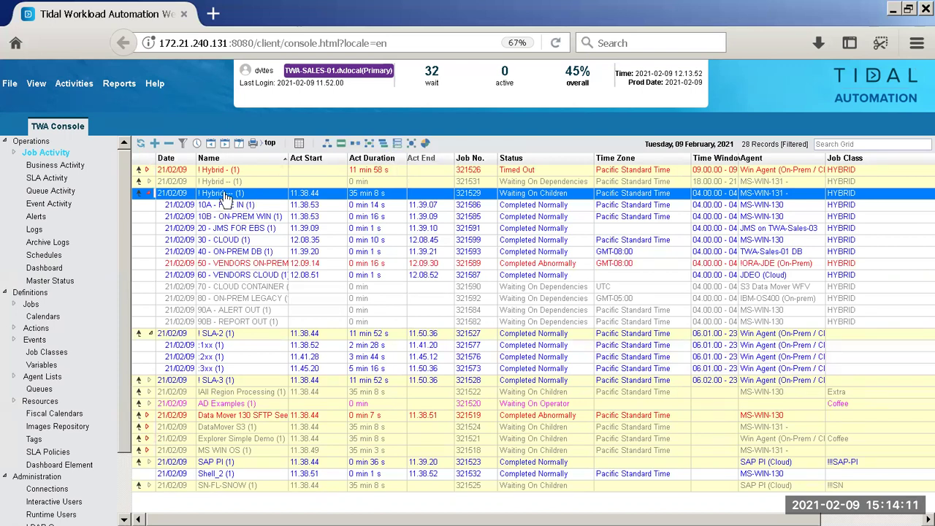
pyautogui.click(398, 140)
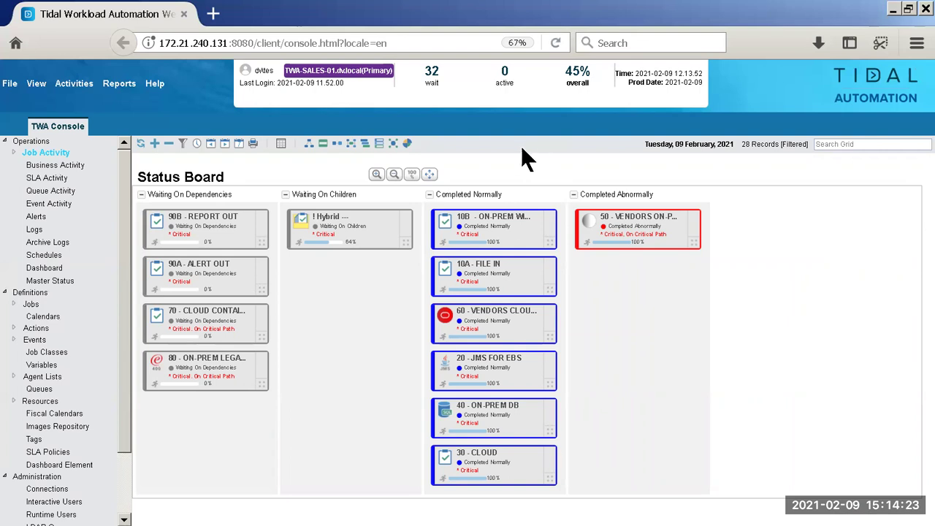
pyautogui.click(281, 143)
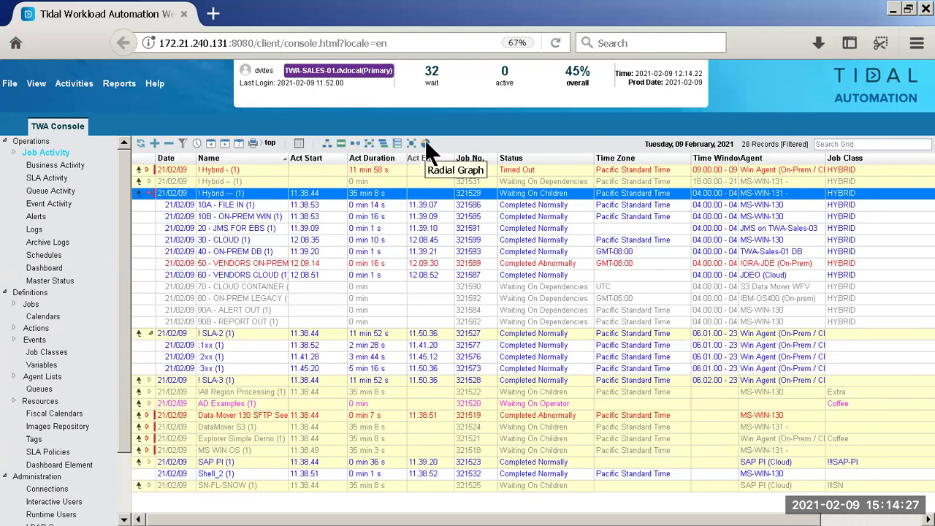
# - View the "! Hybrid ---" group as a Radial Graph, centring it in turn on 90A - ALERT OUT, 90B - REPORT OUT and 40 - ON-PREM DB
pyautogui.click(425, 143)
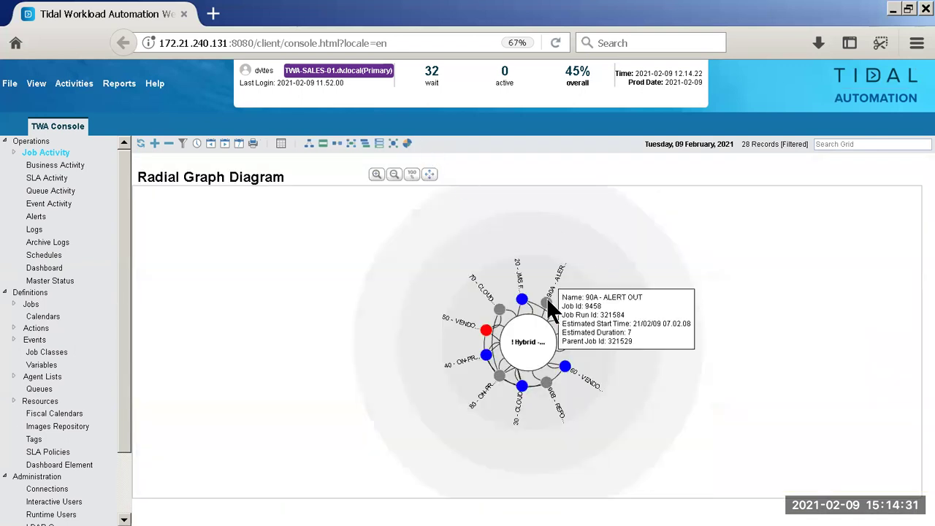
pyautogui.click(548, 301)
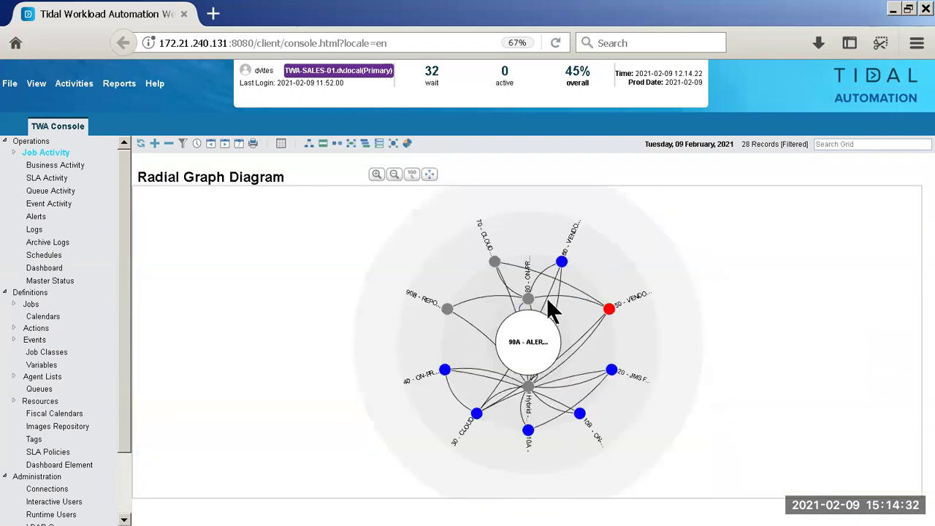
pyautogui.click(446, 308)
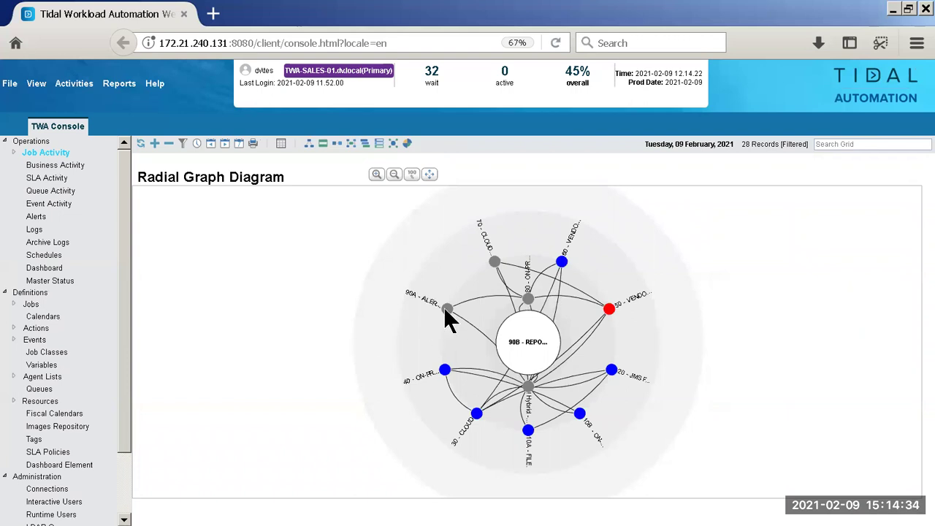
pyautogui.click(445, 371)
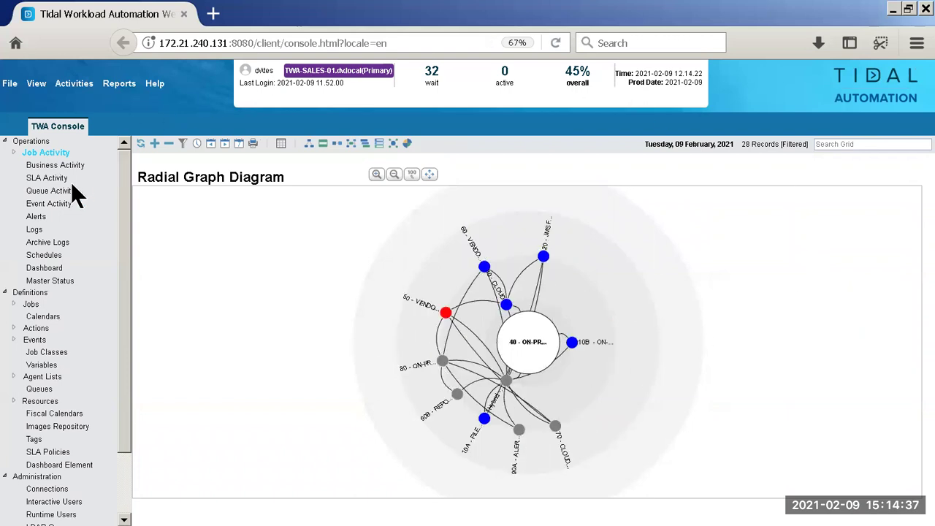
# - Return to Job Activity and show only the jobs in its saved HYBRID view
pyautogui.click(40, 152)
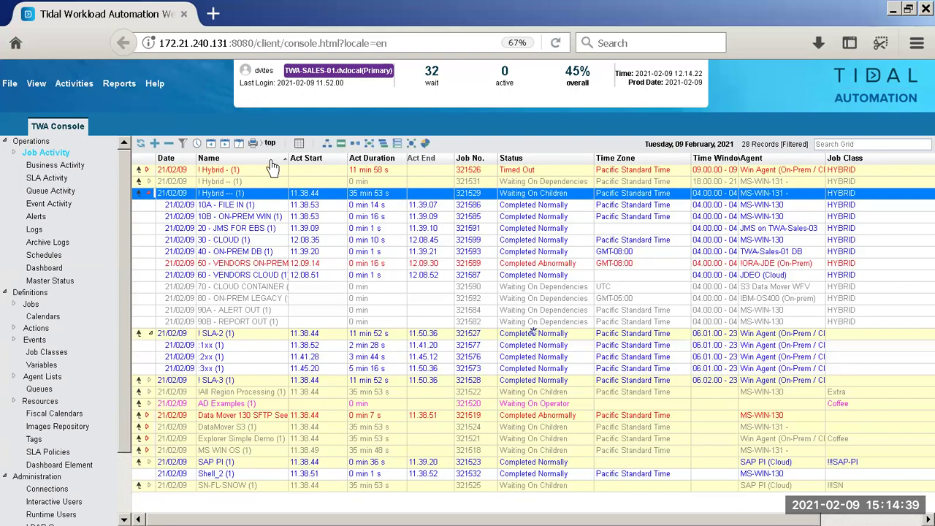
pyautogui.click(12, 153)
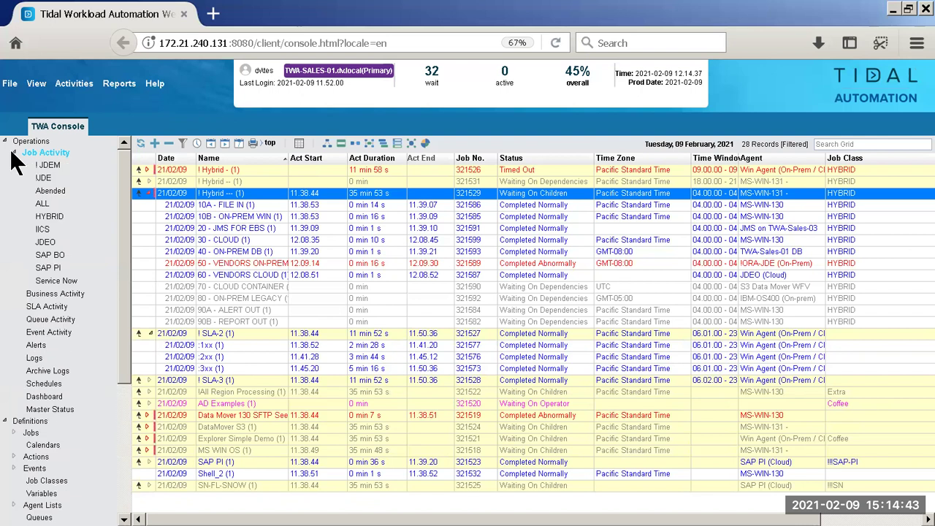
pyautogui.click(55, 214)
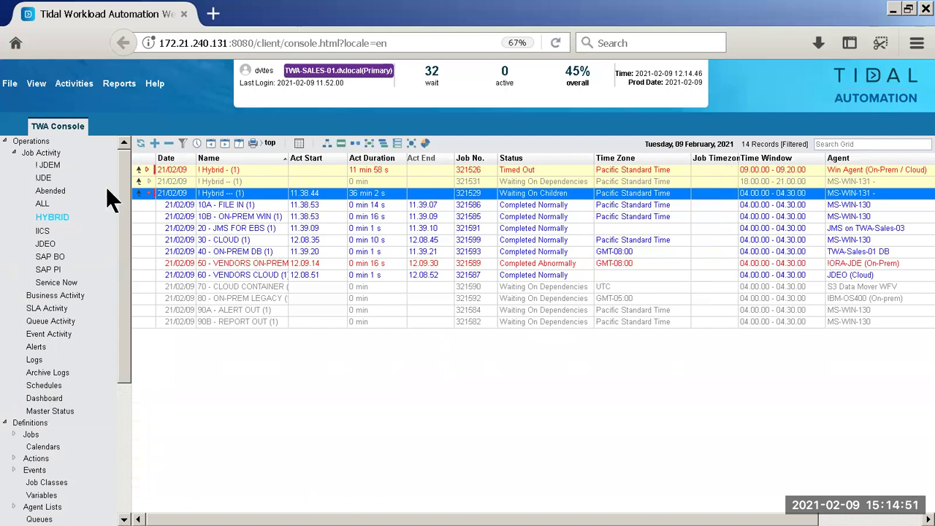
# - Collapse Operations, open the administration Connections list, and search it for "prem" and for "cloud"
pyautogui.click(6, 140)
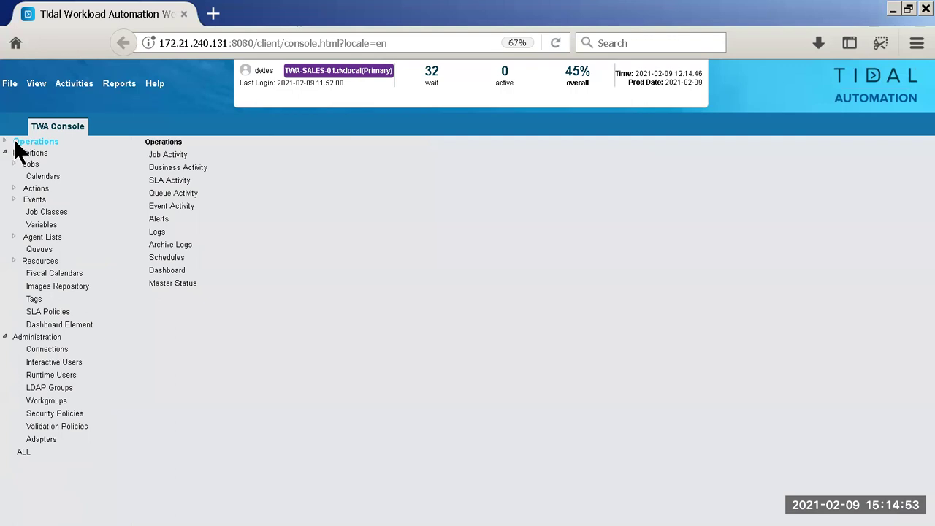
pyautogui.click(34, 348)
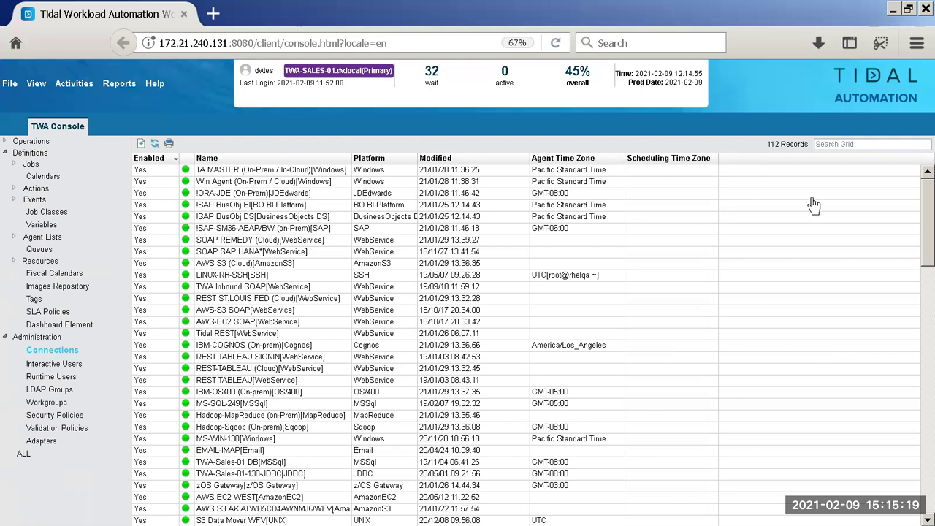
pyautogui.click(820, 144)
pyautogui.write('prem')
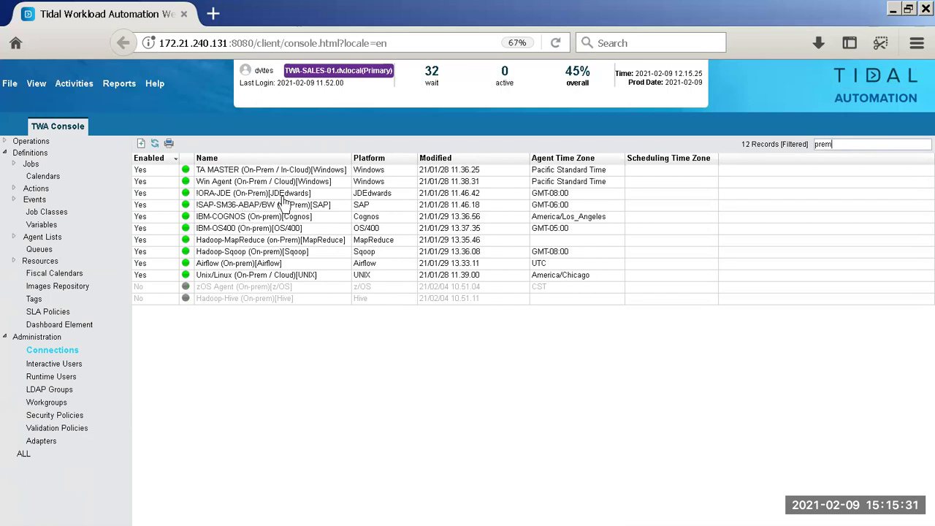
pyautogui.moveTo(839, 144); pyautogui.dragTo(801, 144)
pyautogui.write('cloud')
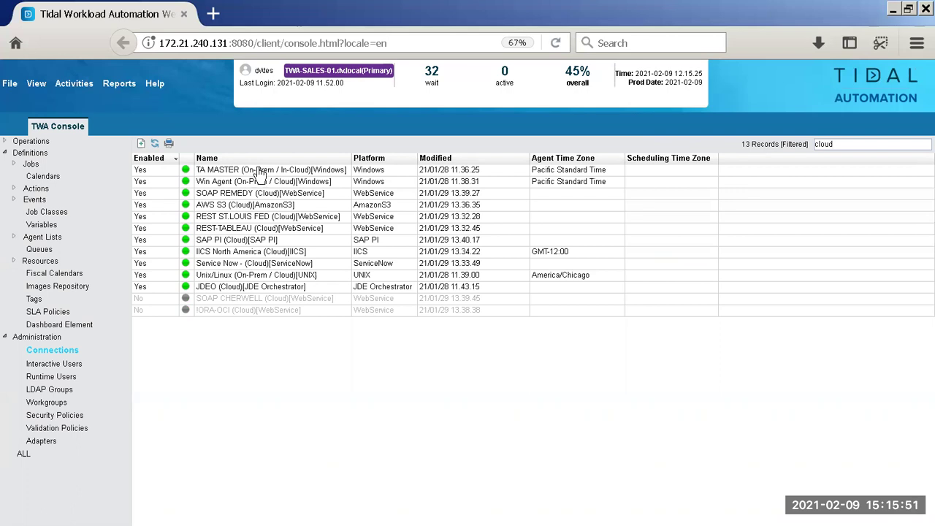
# - Collapse the Administration section and open the list of job definitions
pyautogui.click(5, 337)
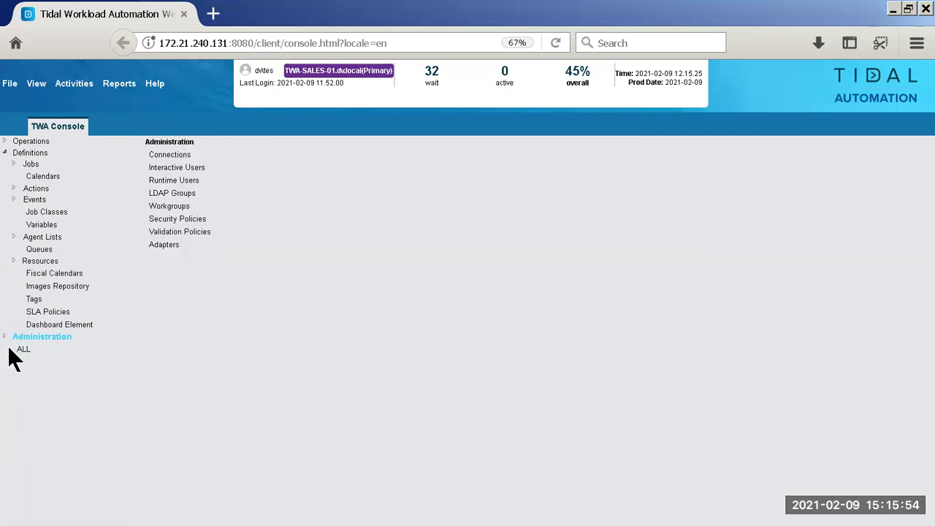
pyautogui.click(30, 164)
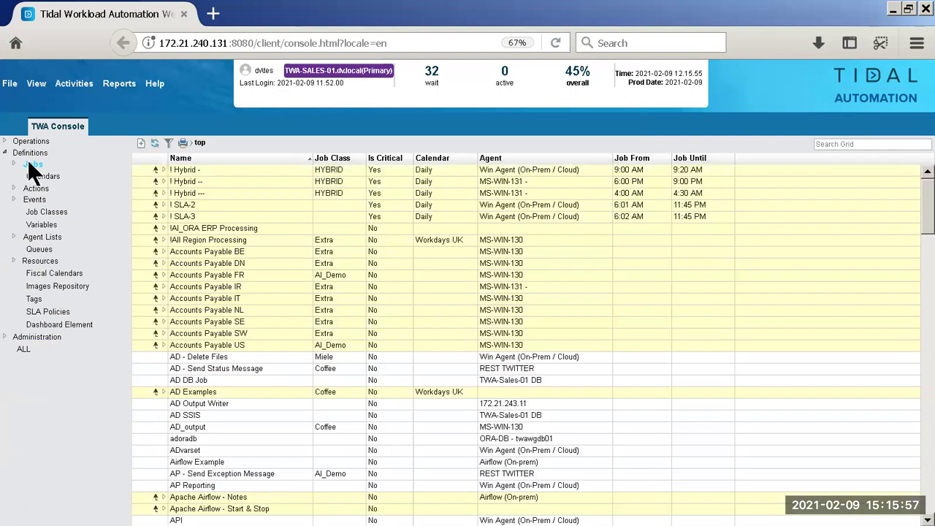
# - Expand the "! Hybrid ---" group, review the run and schedule settings of job 40 - ON-PREM DB, and close its definition without saving
pyautogui.click(164, 193)
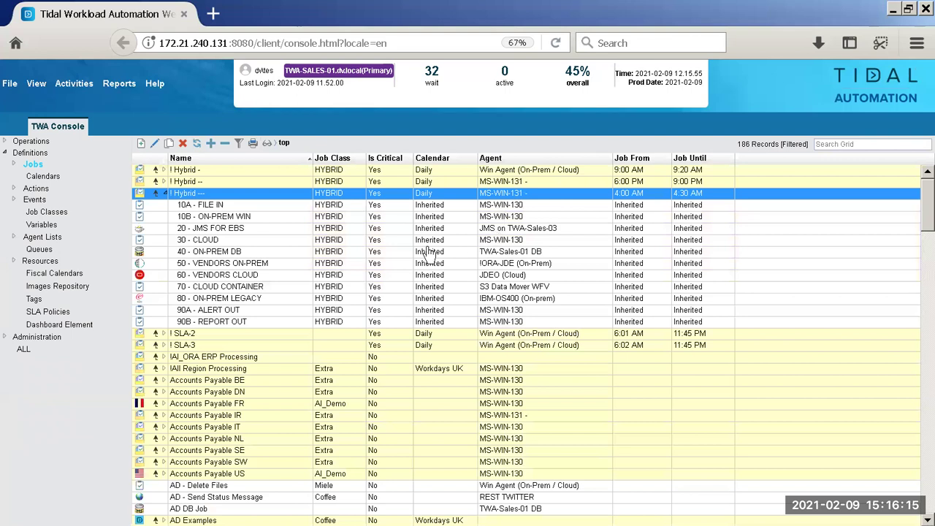
pyautogui.click(231, 254)
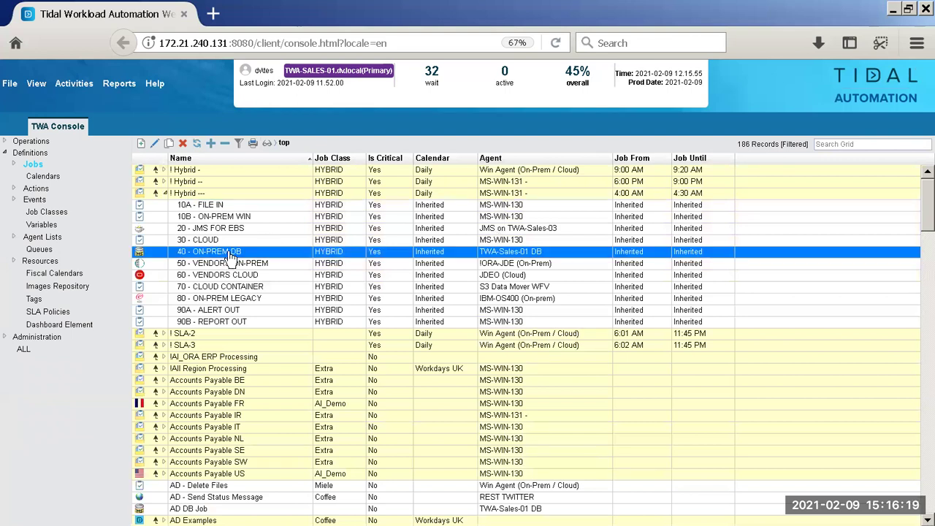
pyautogui.doubleClick(231, 256)
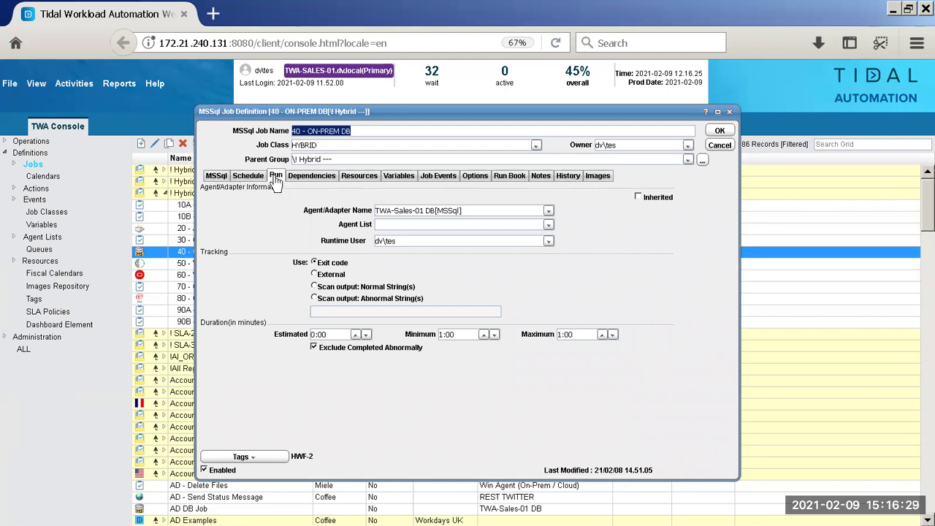
pyautogui.moveTo(479, 210); pyautogui.dragTo(337, 202)
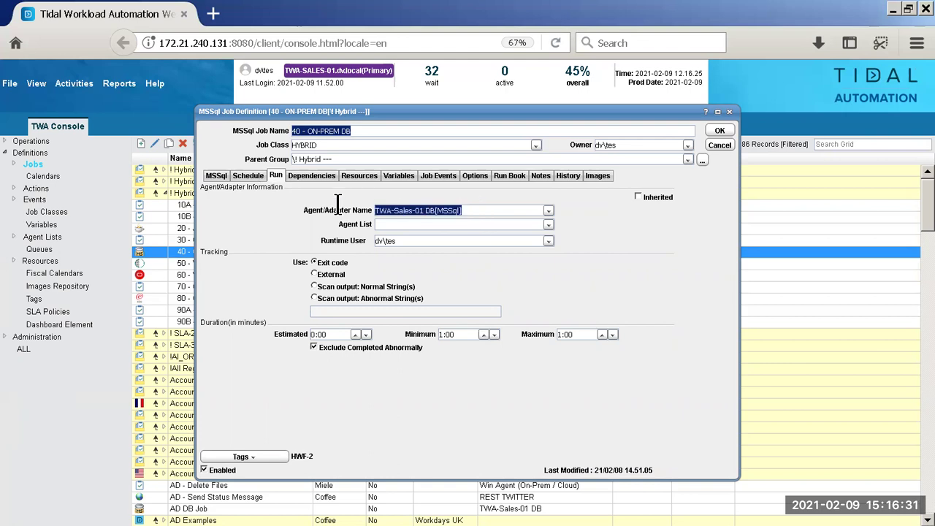
pyautogui.moveTo(399, 241); pyautogui.dragTo(364, 240)
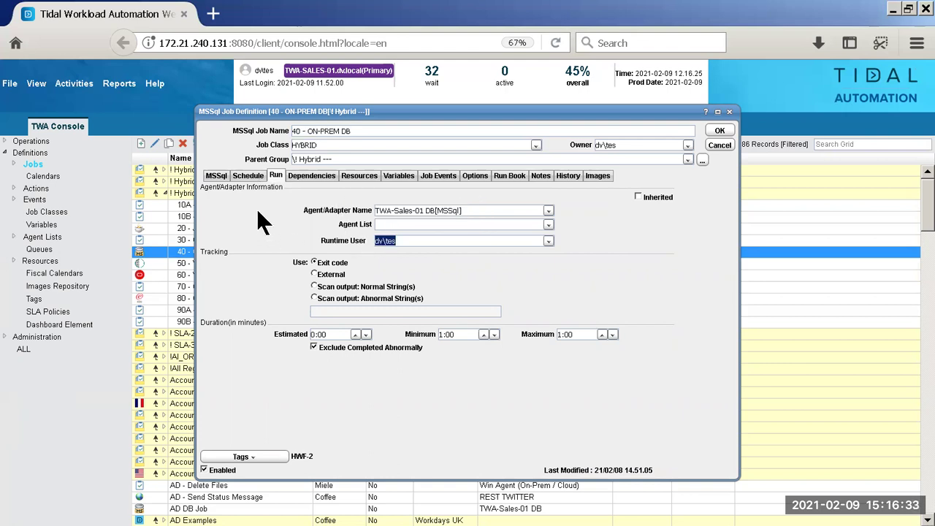
pyautogui.click(249, 176)
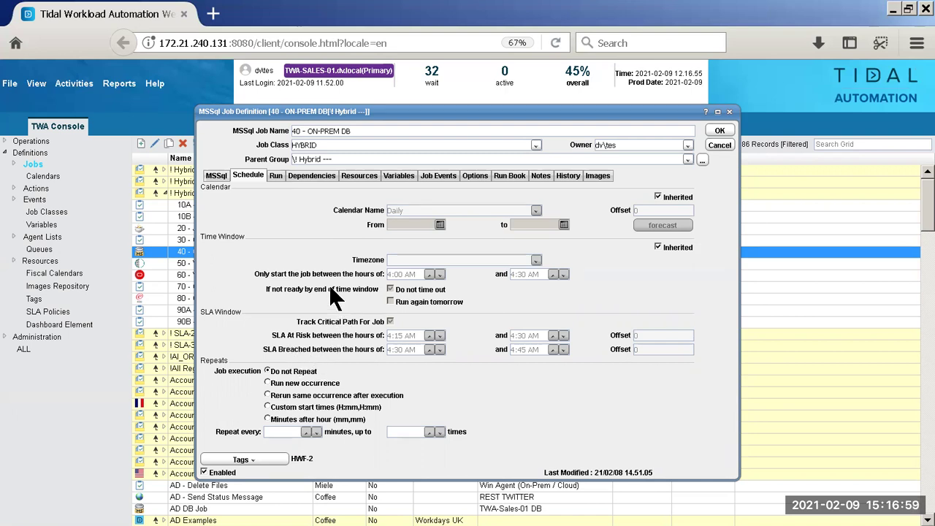
pyautogui.click(719, 145)
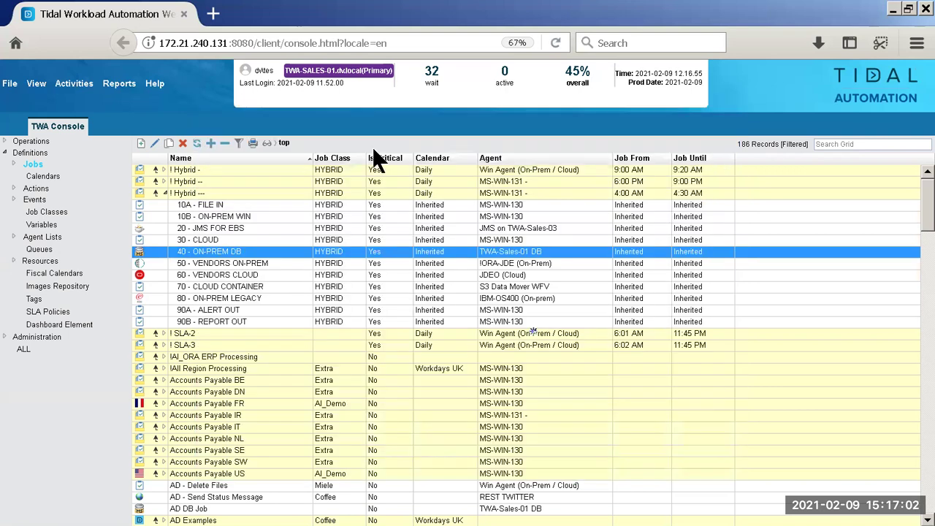
# - Expand Events under Definitions, look through its event types, and open the Job Events list
pyautogui.click(14, 199)
pyautogui.moveTo(126, 197); pyautogui.dragTo(118, 239)
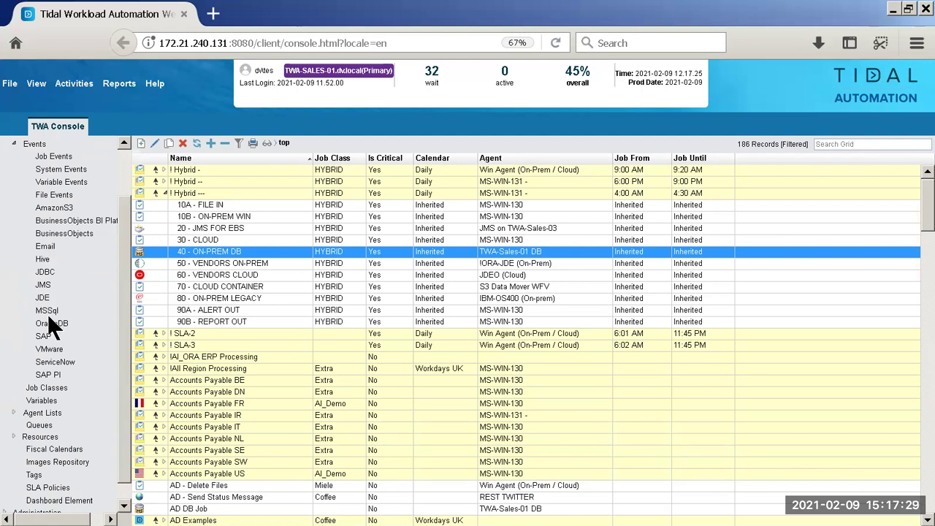
pyautogui.click(56, 156)
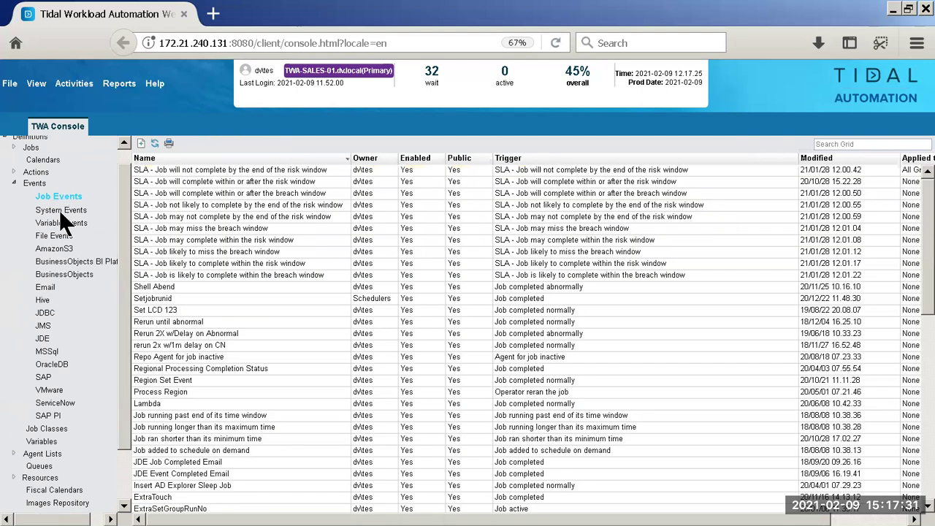
# - Open a new job event definition, examine the available event triggers including the SLA ones, and cancel the definition
pyautogui.rightClick(68, 196)
pyautogui.click(98, 208)
pyautogui.click(614, 188)
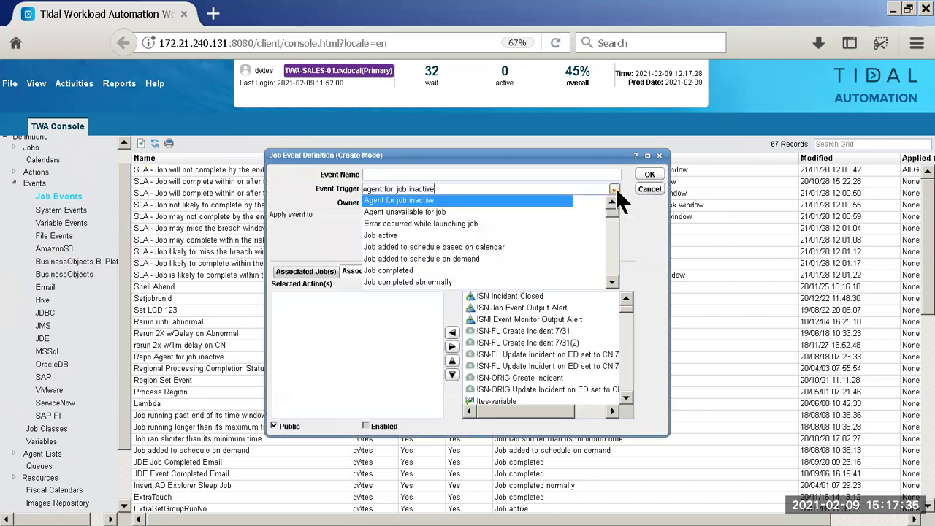
pyautogui.moveTo(612, 213)
pyautogui.mouseDown()
pyautogui.moveTo(610, 205)
pyautogui.moveTo(613, 234)
pyautogui.moveTo(613, 208)
pyautogui.mouseUp()
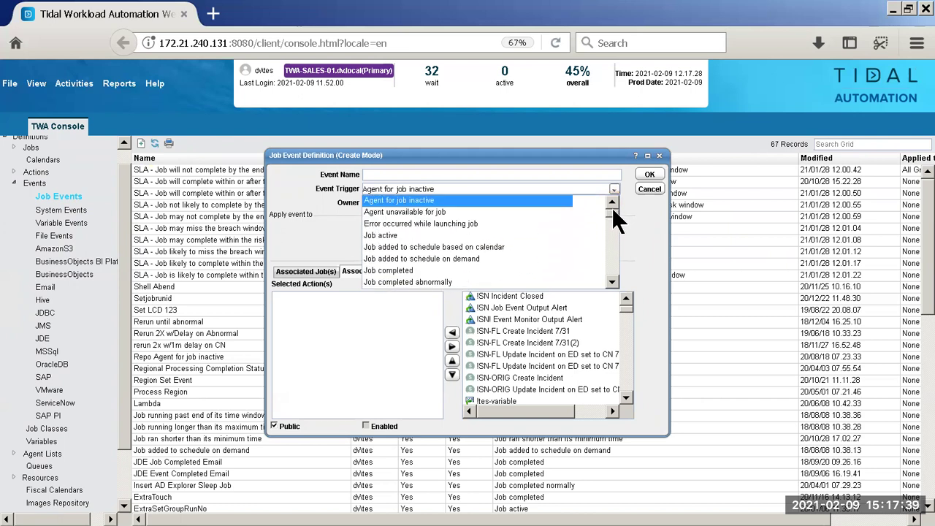
pyautogui.click(322, 210)
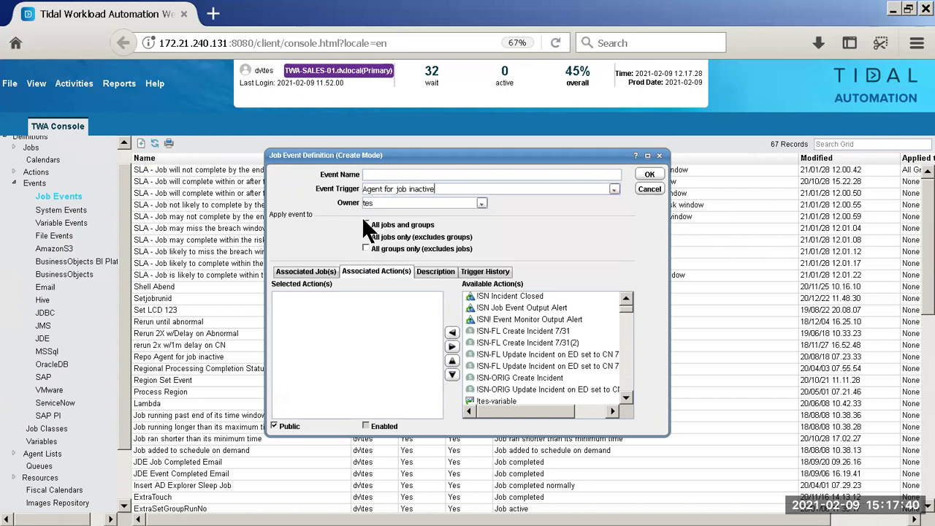
pyautogui.click(613, 188)
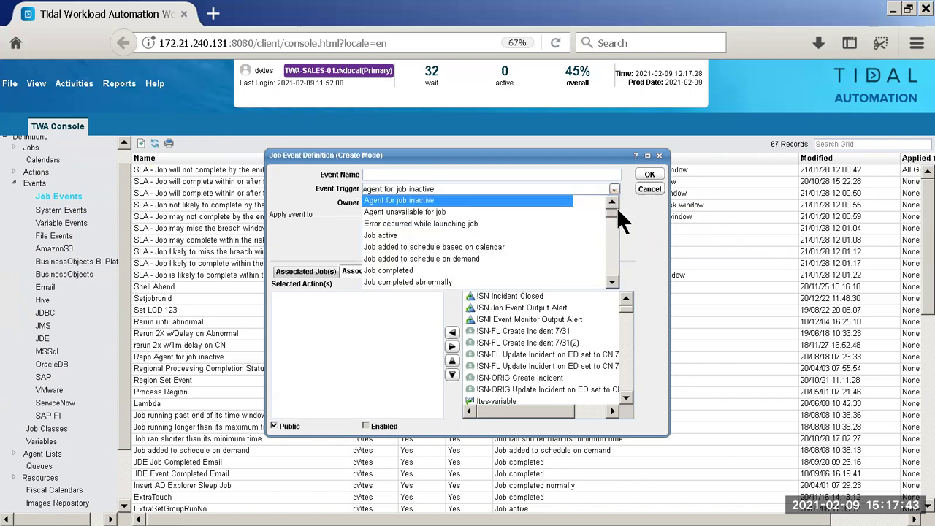
pyautogui.moveTo(613, 209); pyautogui.dragTo(603, 260)
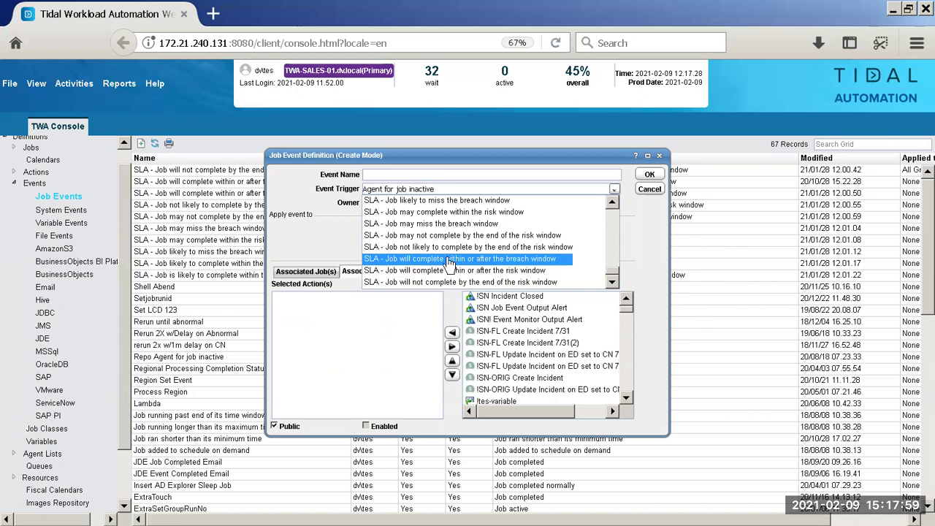
pyautogui.click(647, 231)
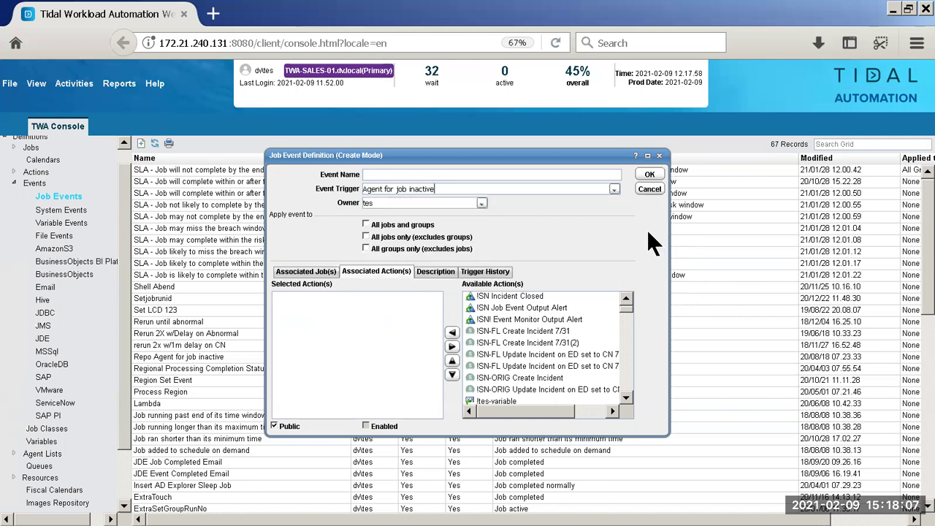
pyautogui.click(614, 189)
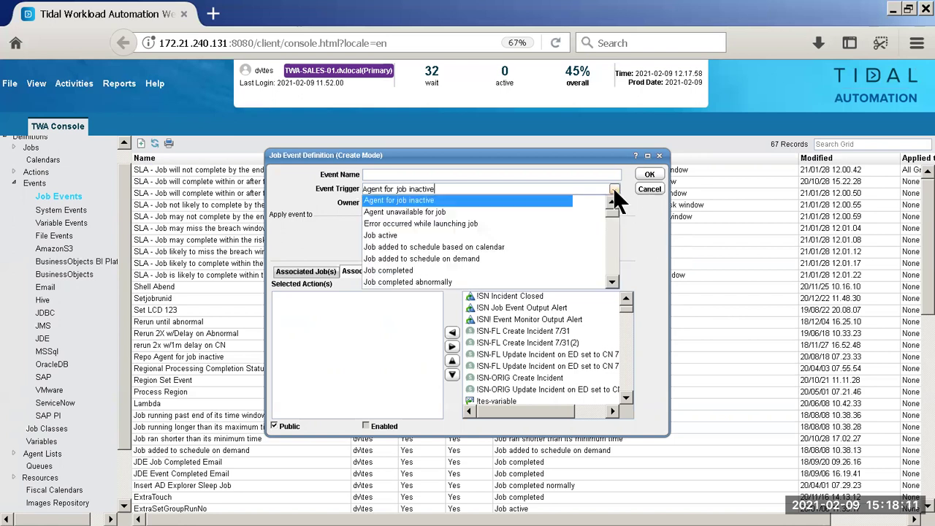
pyautogui.moveTo(613, 208)
pyautogui.mouseDown()
pyautogui.moveTo(610, 272)
pyautogui.moveTo(615, 205)
pyautogui.mouseUp()
pyautogui.click(644, 191)
pyautogui.click(644, 191)
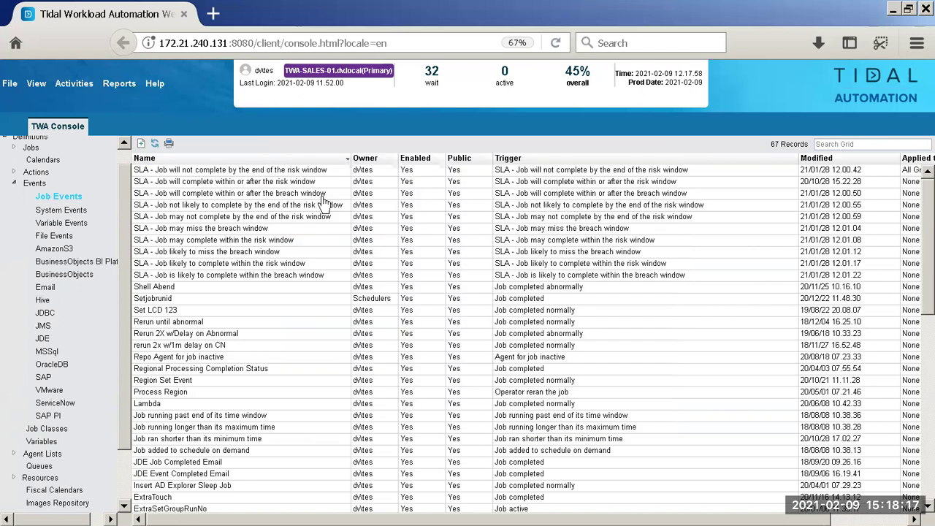
# - Switch from Events to the Alert actions, examine the EventOutput variable in the Event Alert message, and close it without saving
pyautogui.click(14, 183)
pyautogui.click(13, 188)
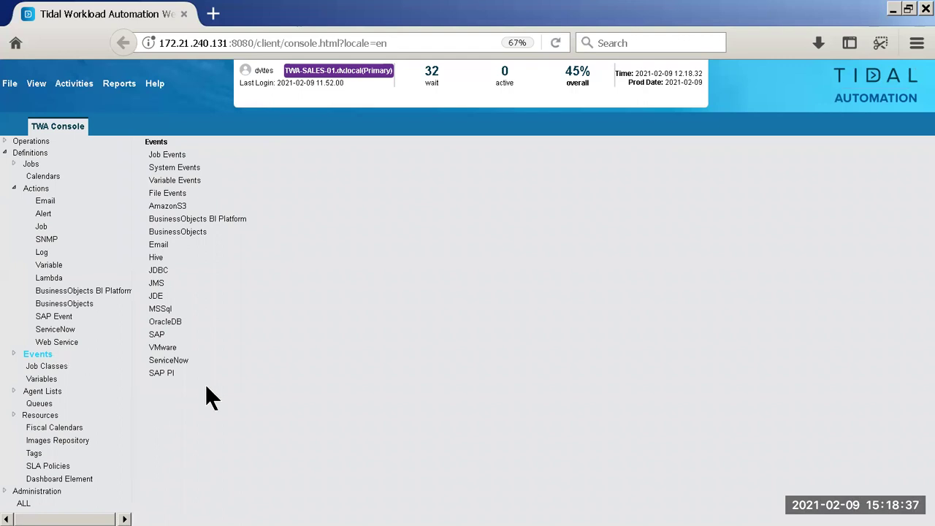
pyautogui.click(37, 212)
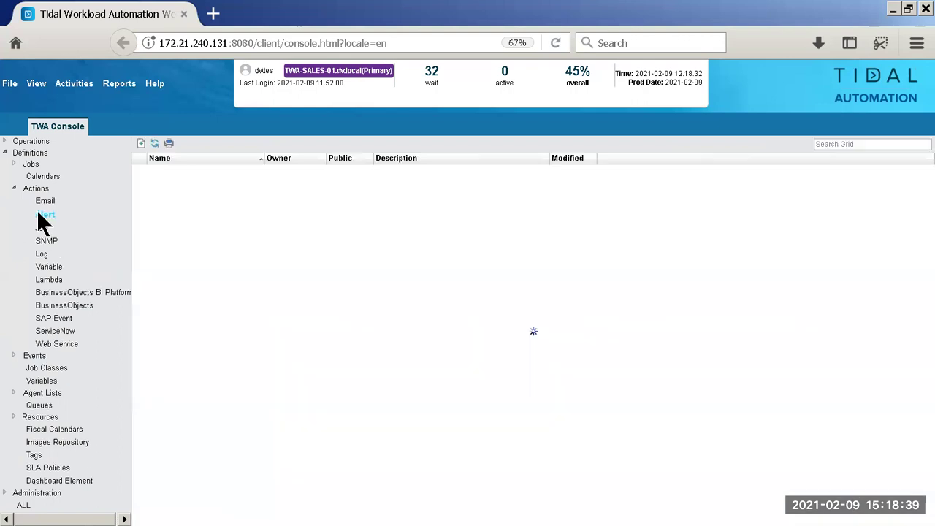
pyautogui.doubleClick(188, 243)
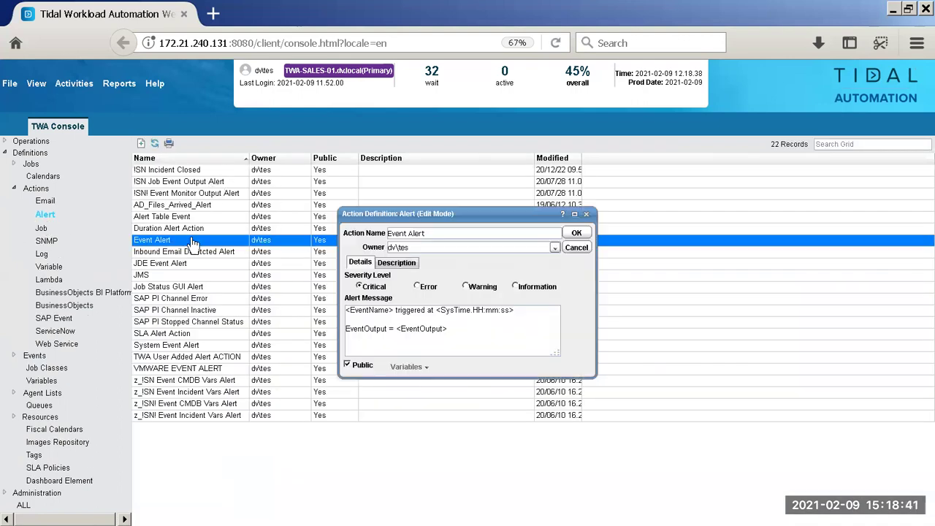
pyautogui.moveTo(451, 329); pyautogui.dragTo(399, 330)
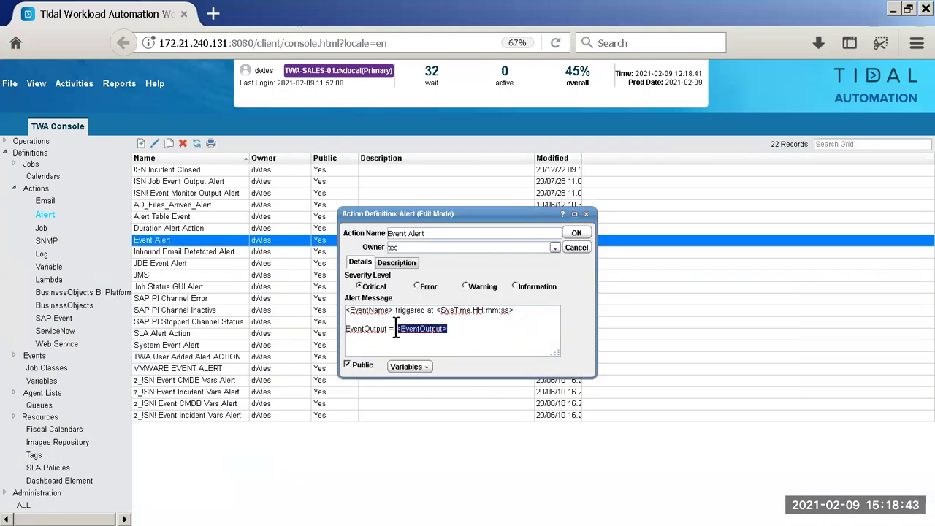
pyautogui.click(569, 247)
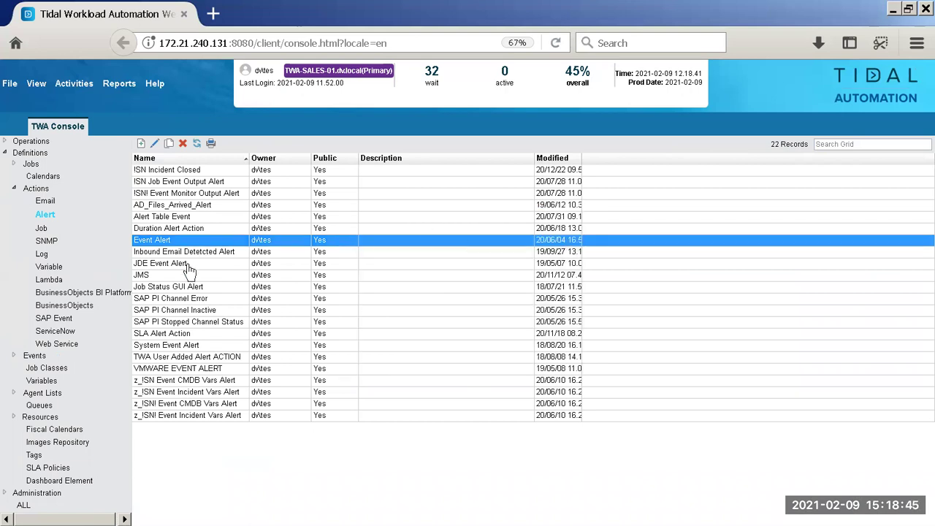
# - Open the AD Status Email action, examine the JobName, JobStatus and JobOutput variables in its message, and close it without saving
pyautogui.click(41, 202)
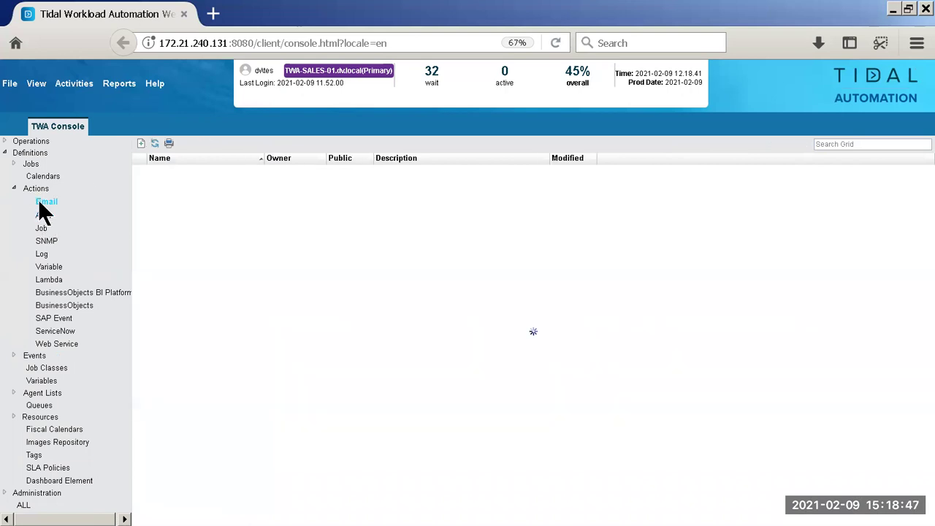
pyautogui.doubleClick(211, 193)
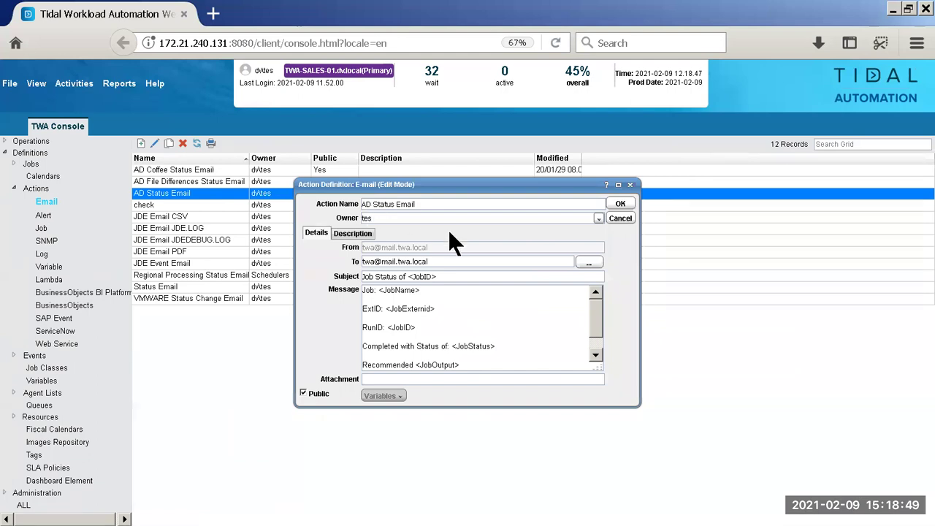
pyautogui.moveTo(378, 290); pyautogui.dragTo(424, 290)
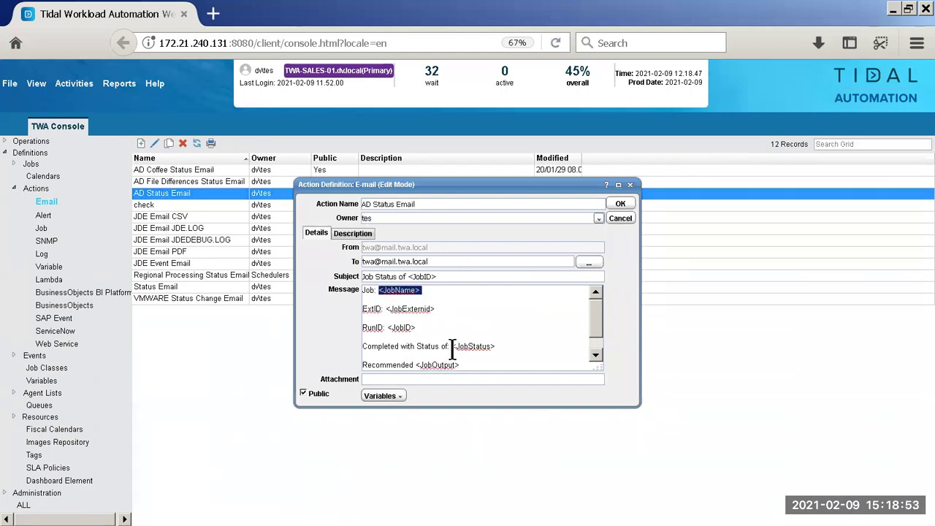
pyautogui.moveTo(453, 346); pyautogui.dragTo(495, 351)
pyautogui.moveTo(416, 366); pyautogui.dragTo(462, 365)
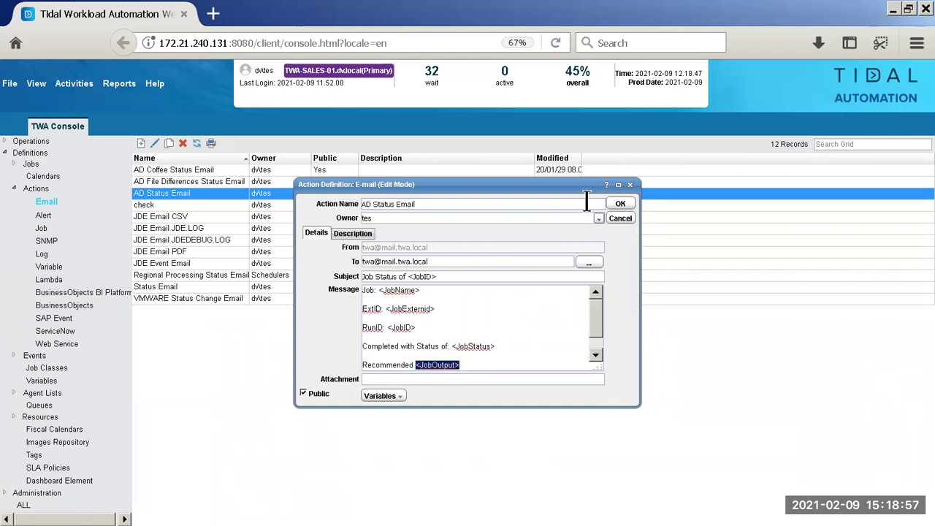
pyautogui.click(622, 221)
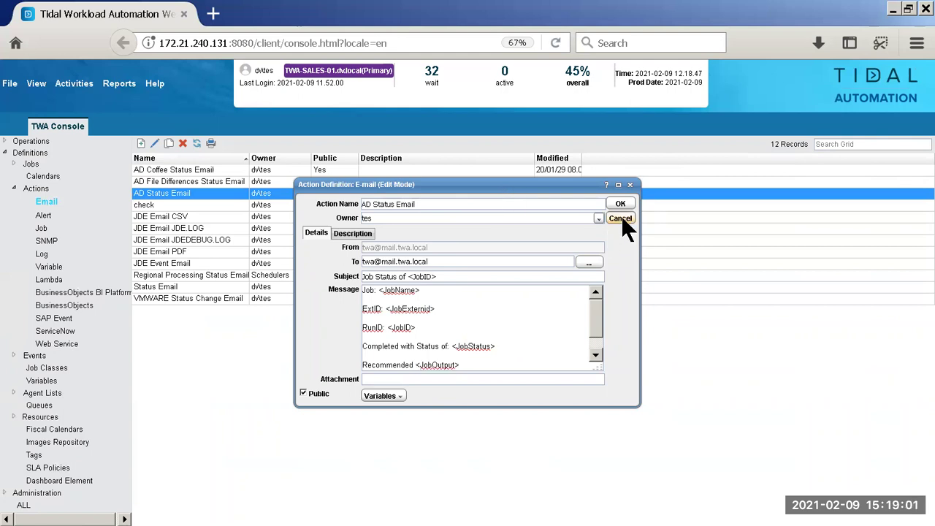
pyautogui.click(622, 220)
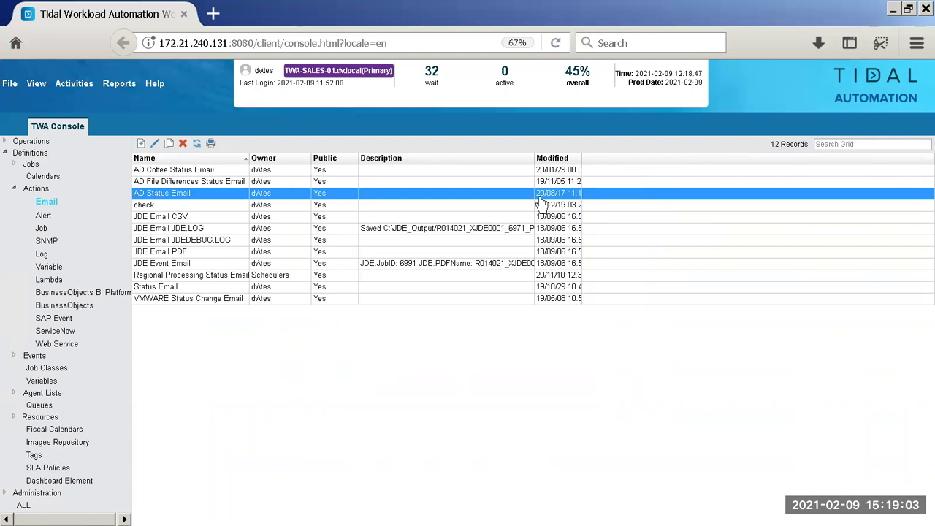
# - Collapse Actions, expand Jobs to show its saved views, and reopen the list of job definitions
pyautogui.click(11, 187)
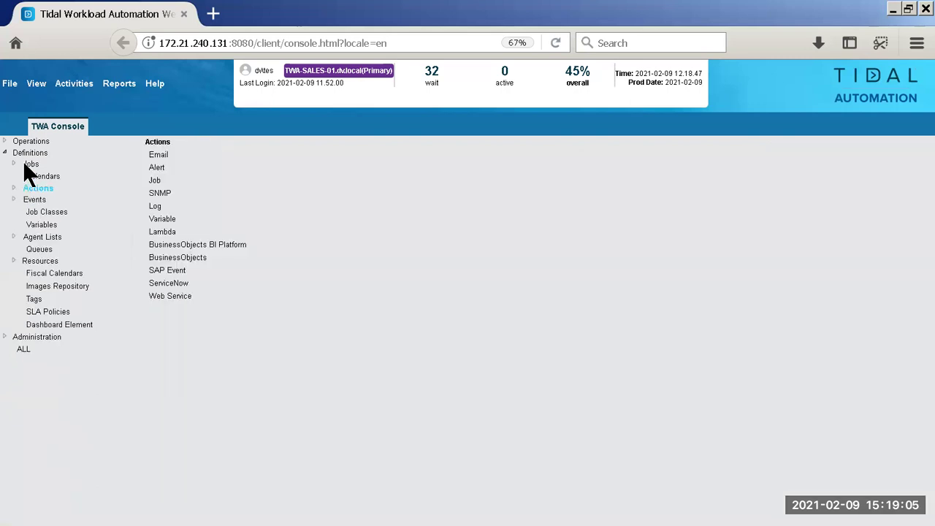
pyautogui.click(12, 163)
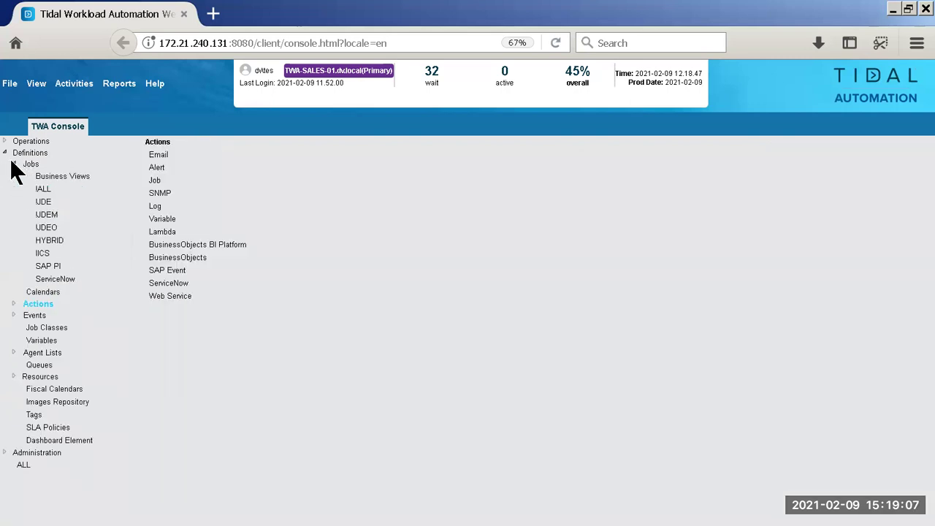
pyautogui.click(29, 164)
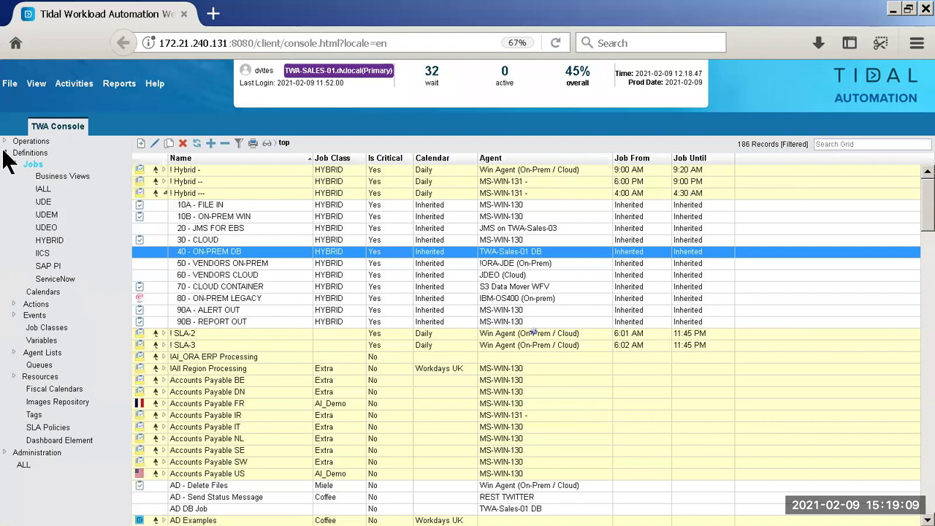
# - Open the "! Hybrid ---" job group definition, view its tag editing options, and close it without saving
pyautogui.click(283, 197)
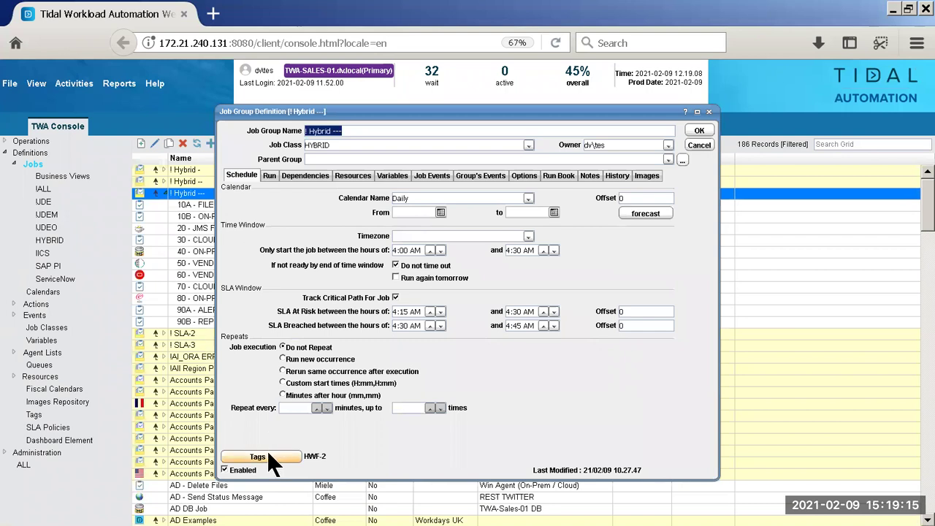
pyautogui.click(268, 455)
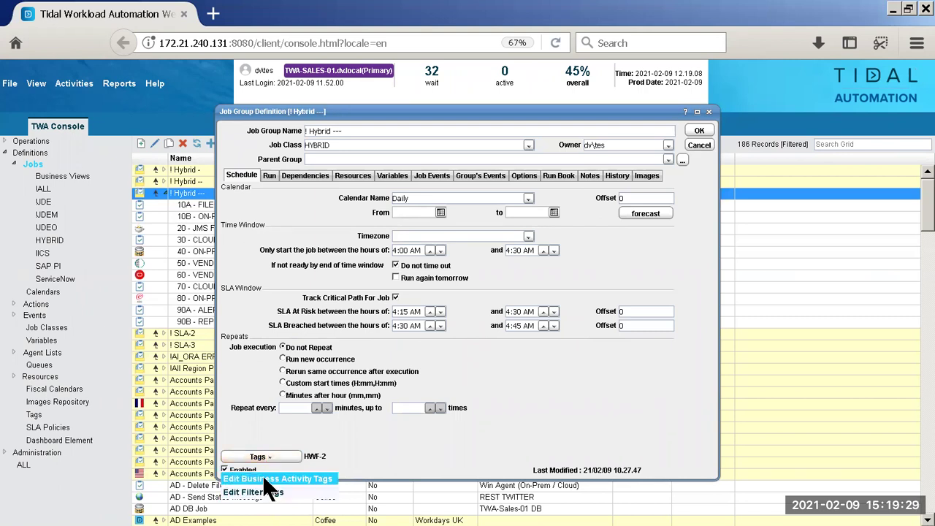
pyautogui.click(699, 144)
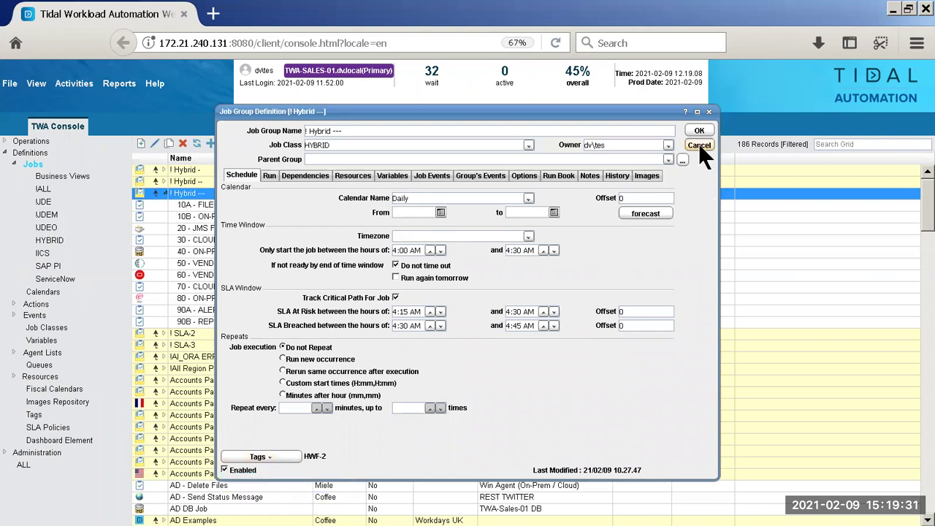
pyautogui.click(699, 145)
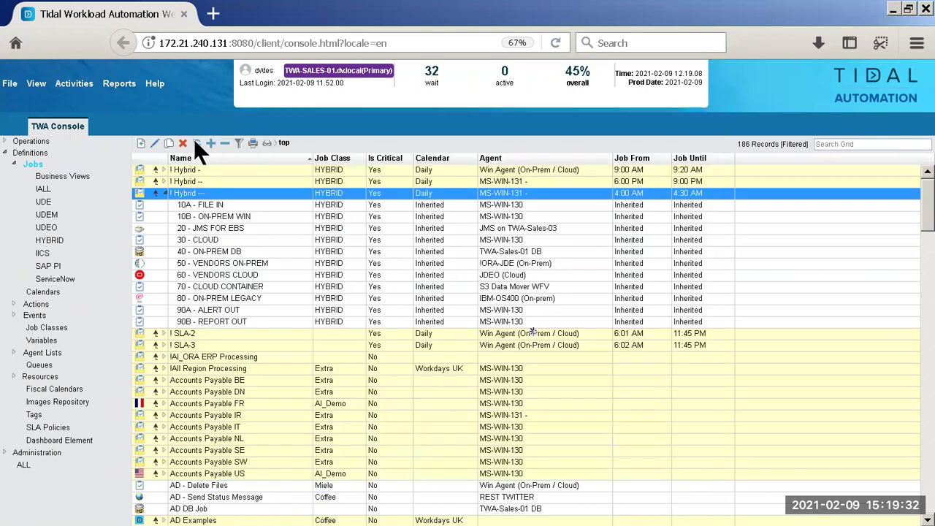
# - Collapse Definitions, expand Operations, and view Job Activity through the saved HYBRID view
pyautogui.click(6, 153)
pyautogui.click(5, 141)
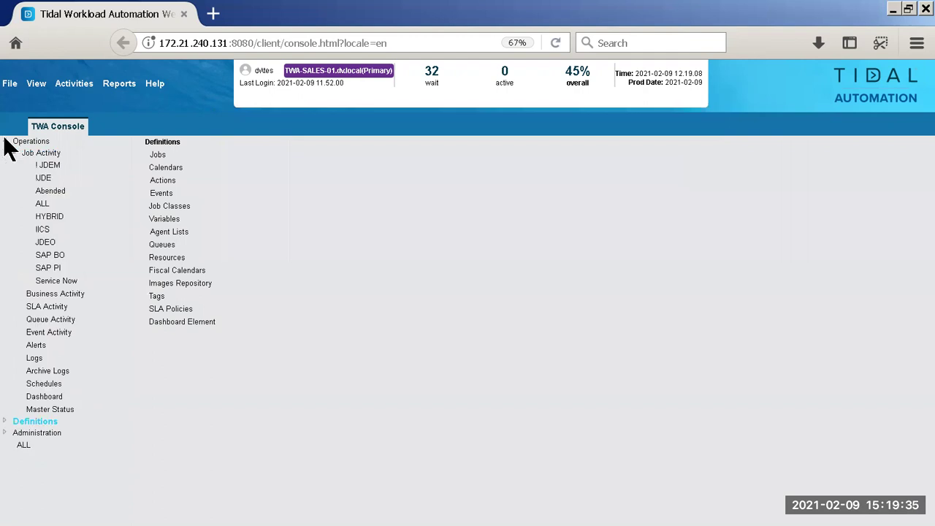
pyautogui.click(43, 153)
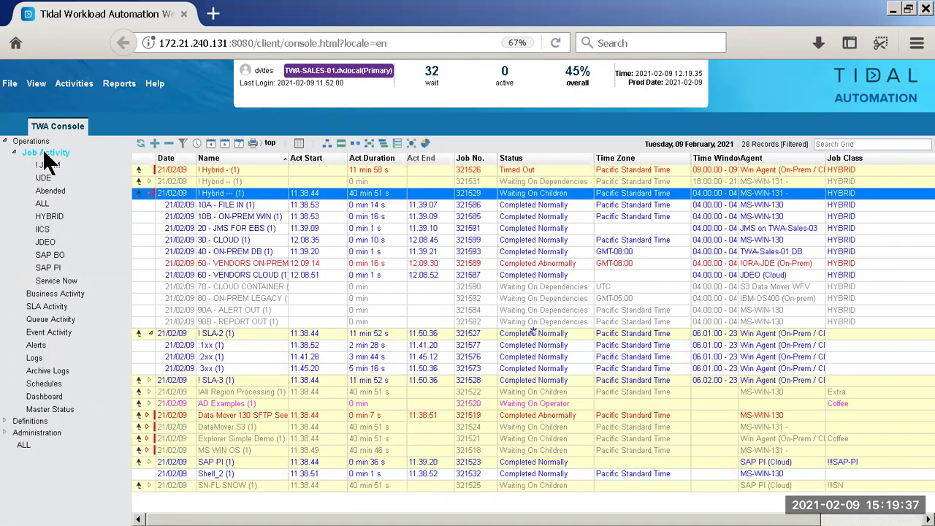
pyautogui.click(52, 216)
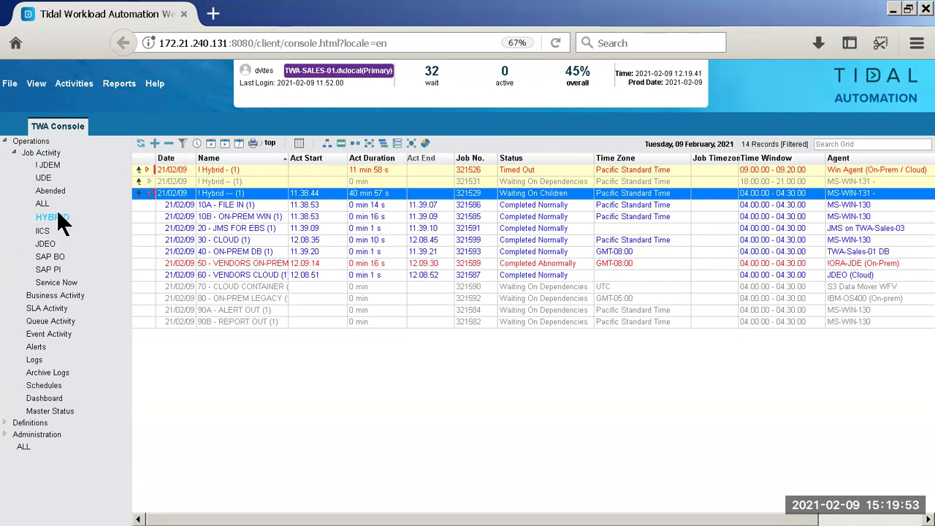
# - Collapse Job Activity, open Business Activity, and examine the SLA-FL view's jobs and status count columns
pyautogui.click(14, 151)
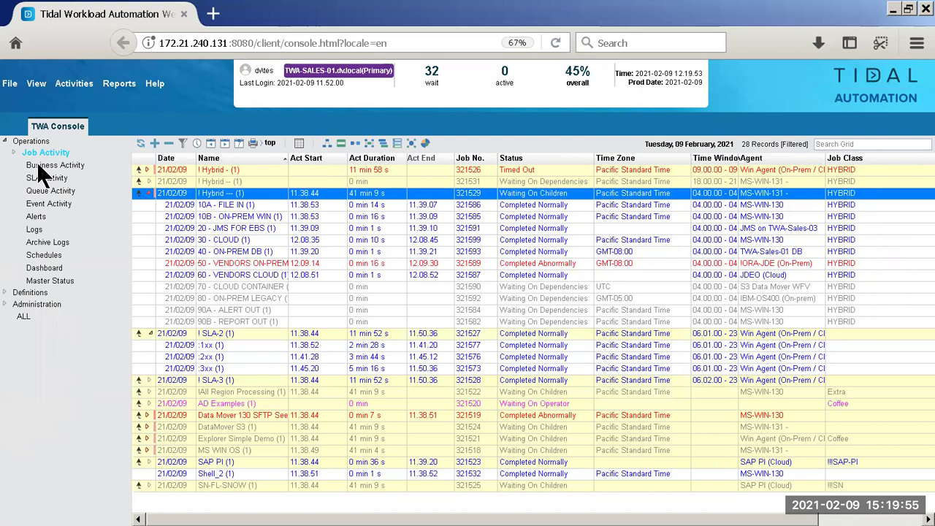
pyautogui.click(38, 165)
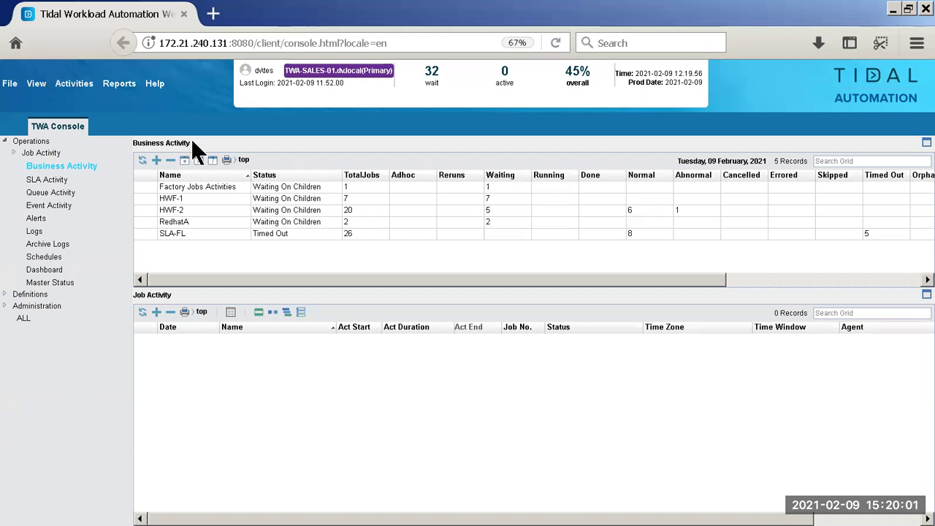
pyautogui.click(202, 242)
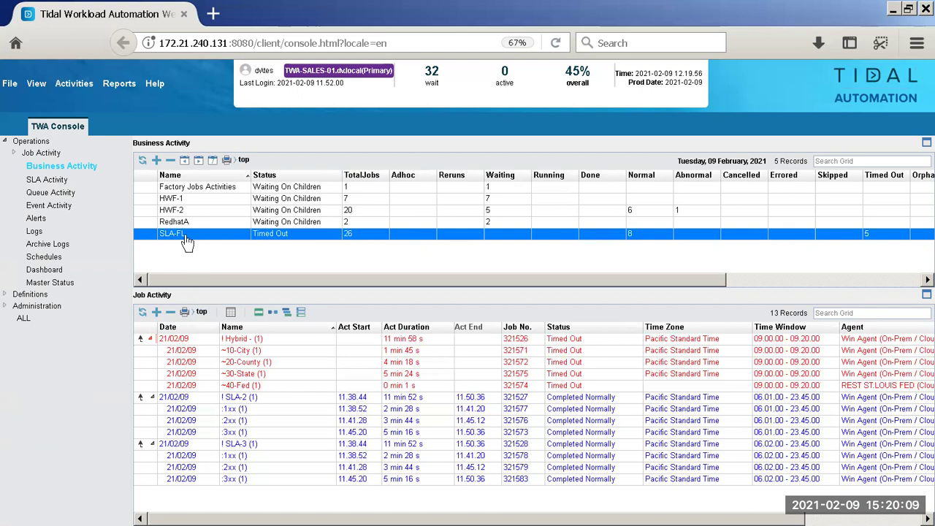
pyautogui.moveTo(195, 278); pyautogui.dragTo(363, 288)
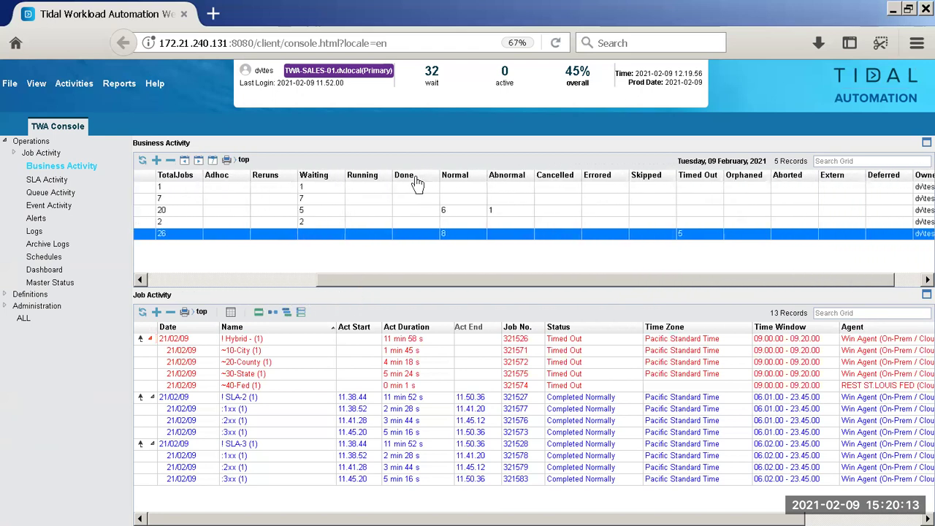
pyautogui.moveTo(623, 279); pyautogui.dragTo(124, 268)
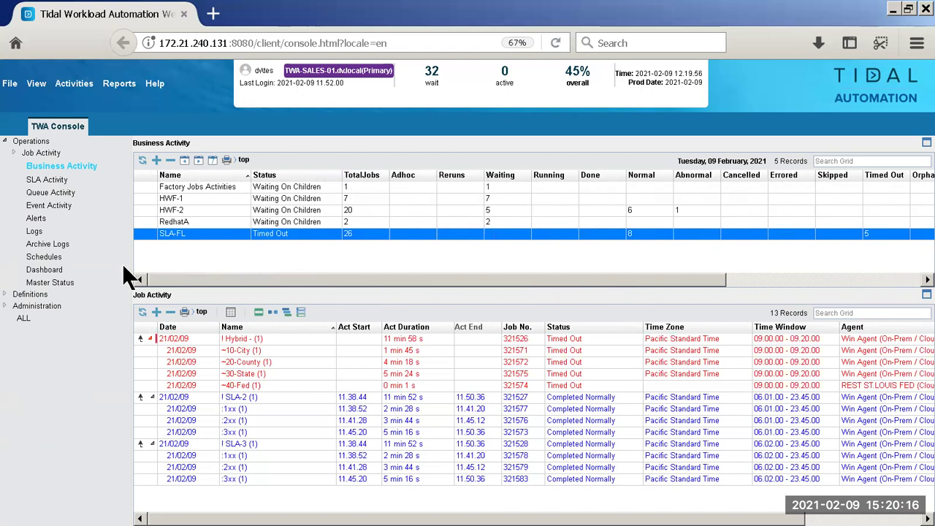
# - Open SLA Activity and show the jobs of the SLA-FL entry under 9-10 Daily
pyautogui.click(44, 179)
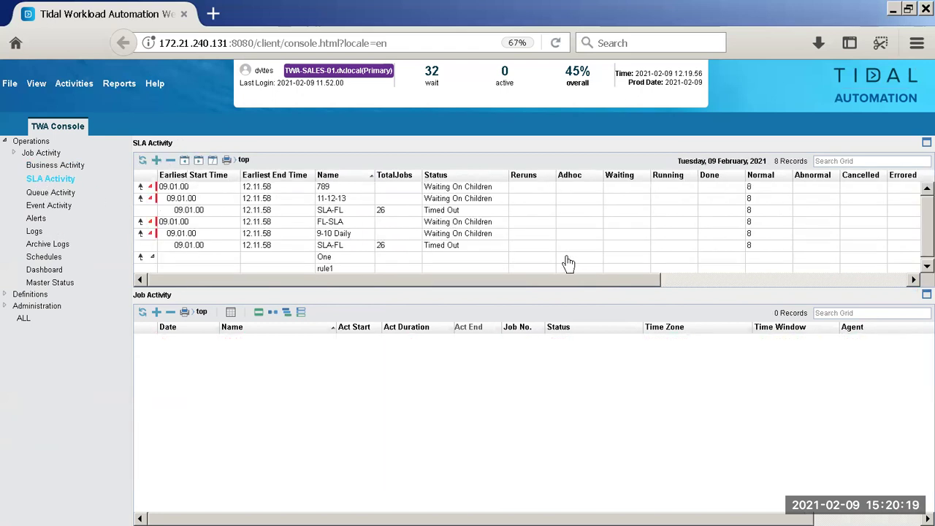
pyautogui.click(346, 249)
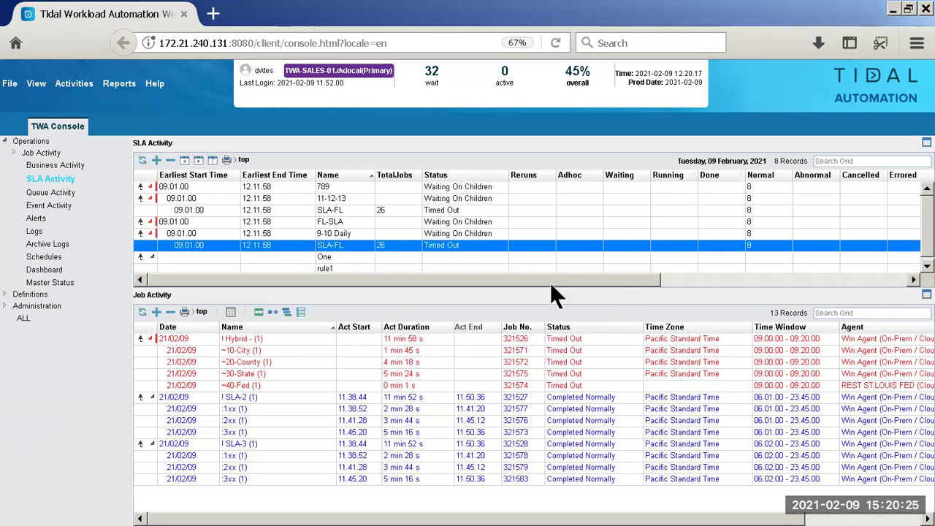
pyautogui.moveTo(531, 276); pyautogui.dragTo(404, 283)
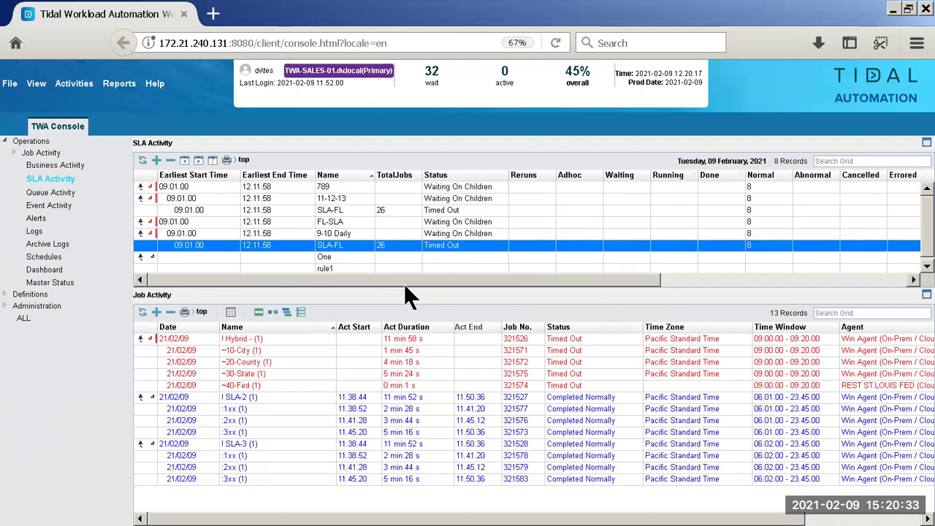
# - View the queues in Queue Activity, and examine the event names and triggers listed in Event Activity
pyautogui.click(48, 190)
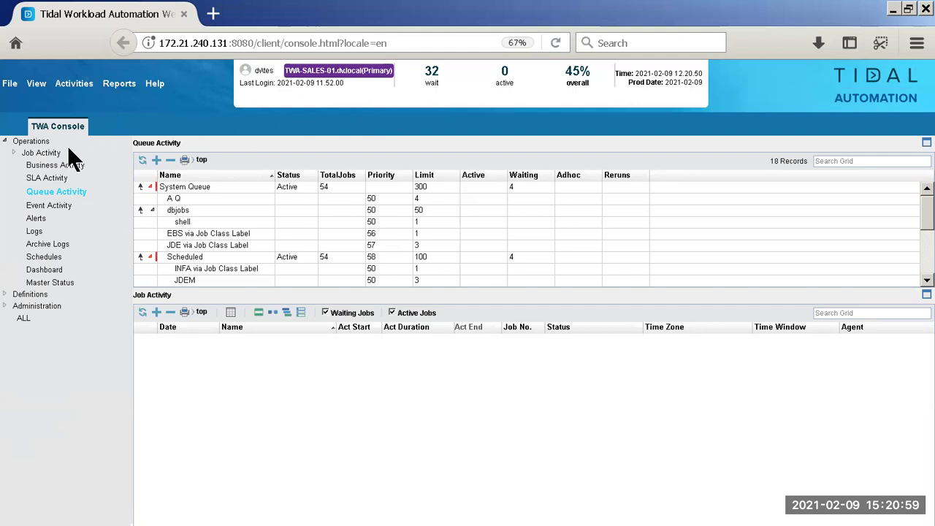
pyautogui.click(51, 205)
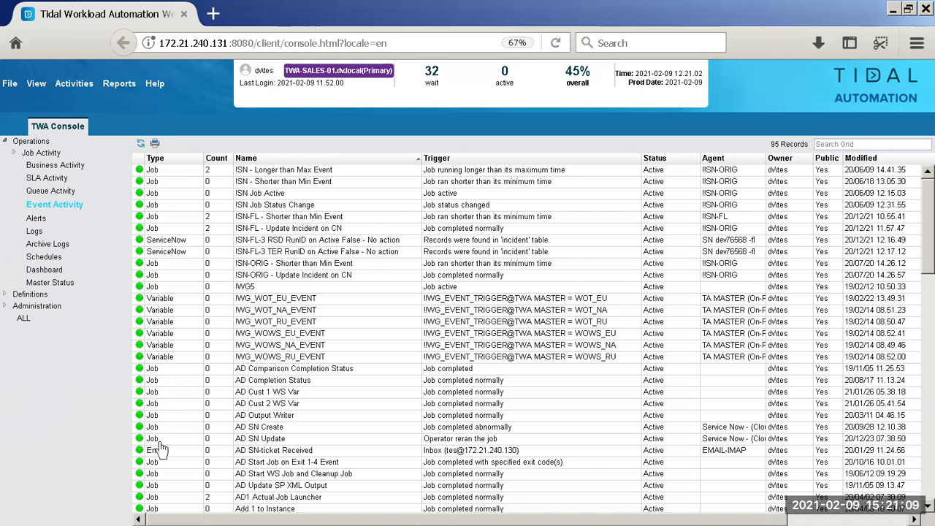
pyautogui.scroll(-4, 186, 454)
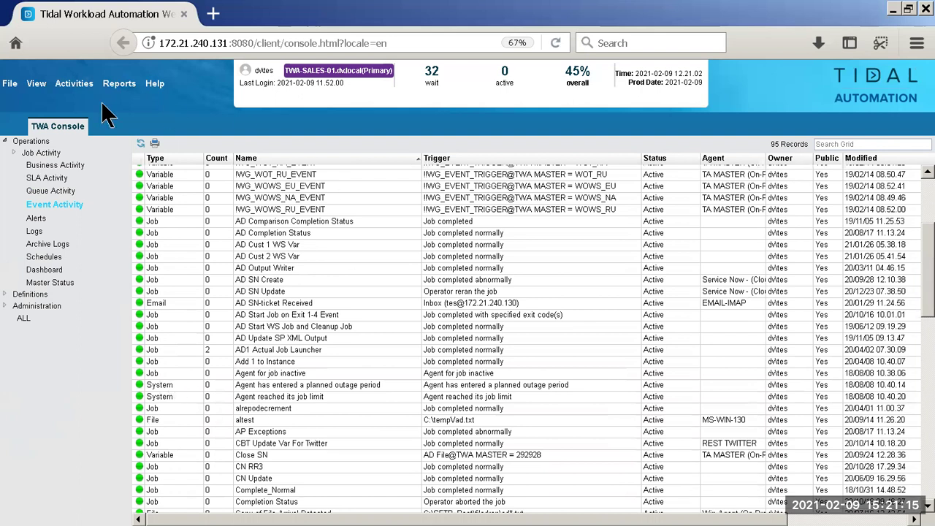
# - Open the Dashboard under Operations
pyautogui.click(46, 270)
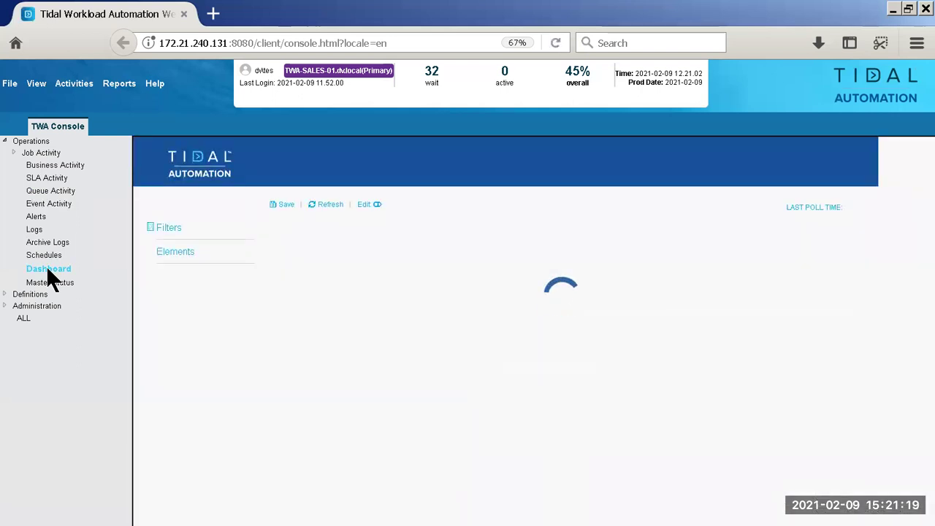